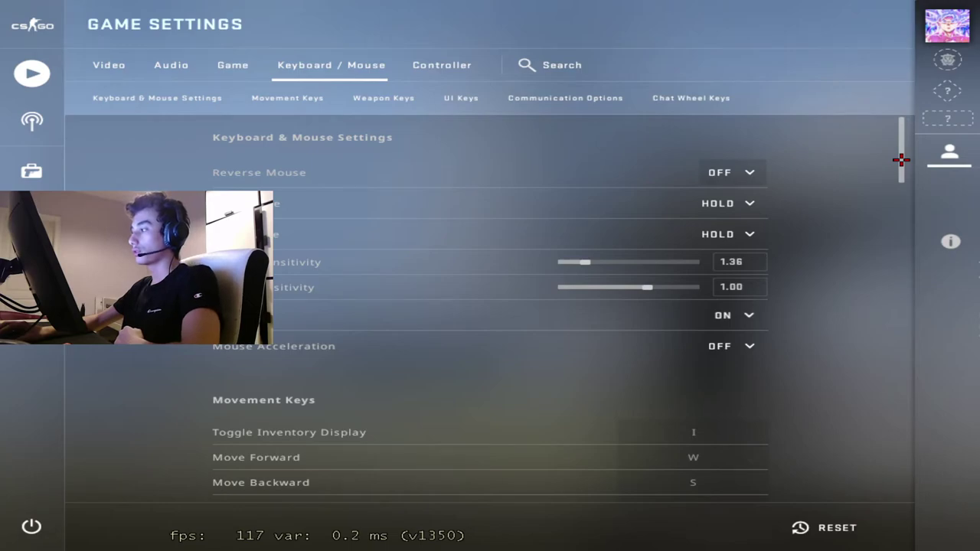
drag(900, 159, 908, 157)
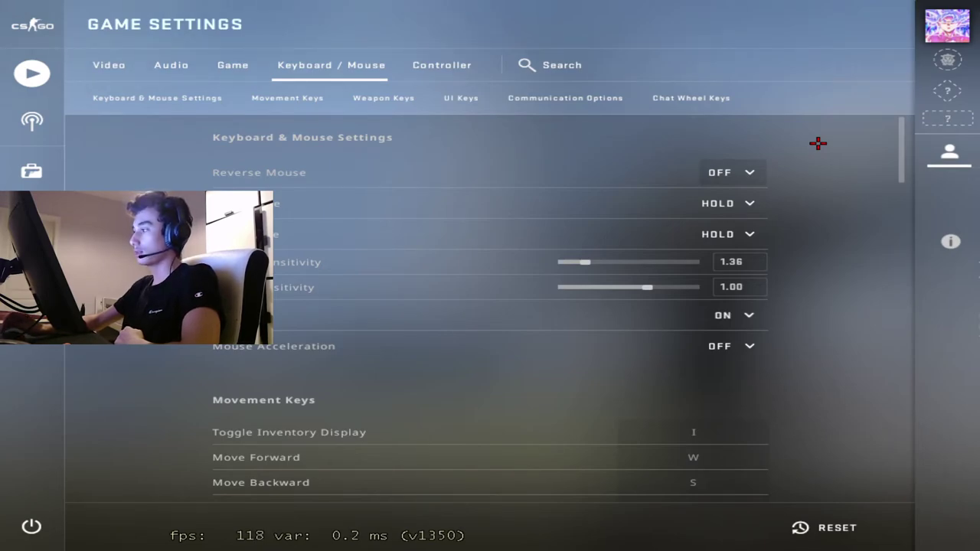
mouse_move(899, 136)
mouse_down()
mouse_move(903, 265)
mouse_move(886, 384)
mouse_move(894, 125)
mouse_up()
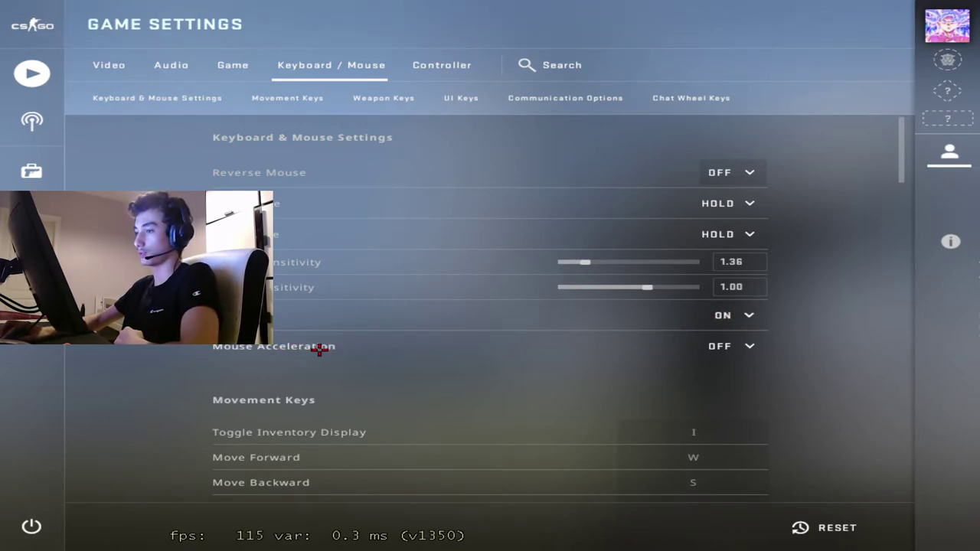
Leave the game settings and quit Counter-Strike, confirming the exit
key(Escape)
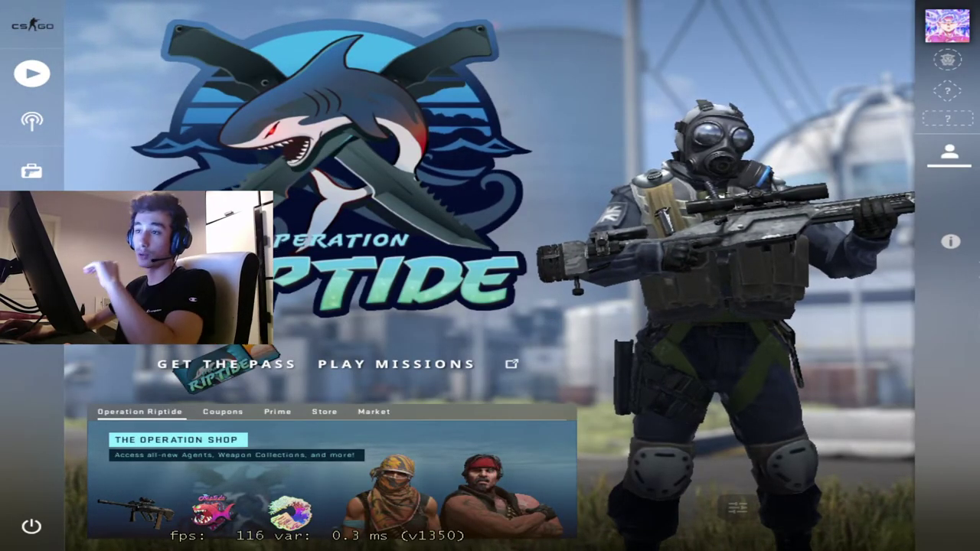
click(32, 526)
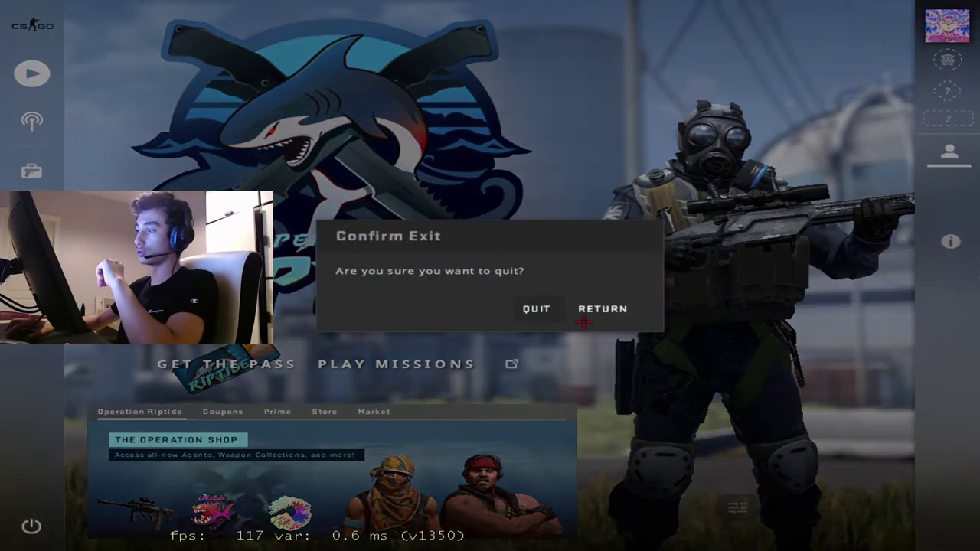
click(536, 307)
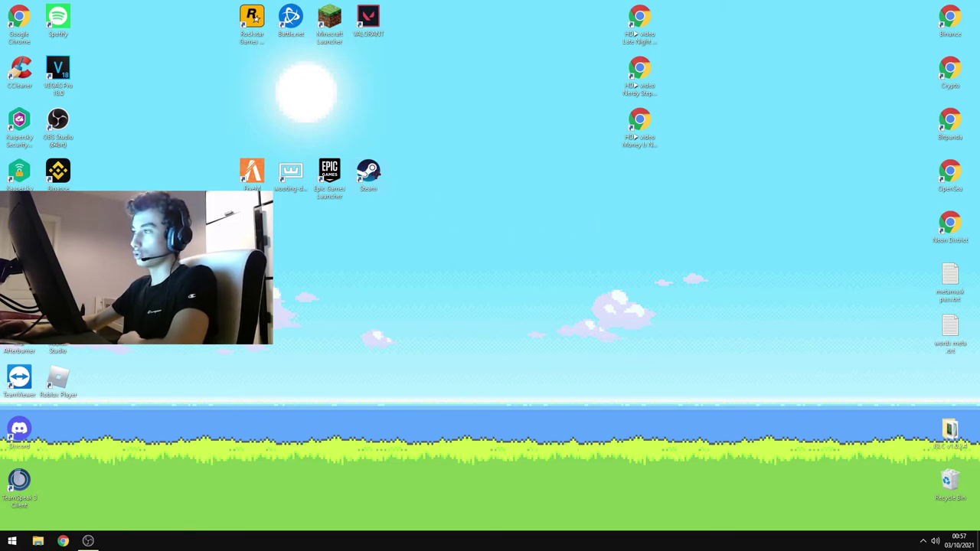
Open the file location of the Steam desktop shortcut and maximise the folder window
right_click(370, 172)
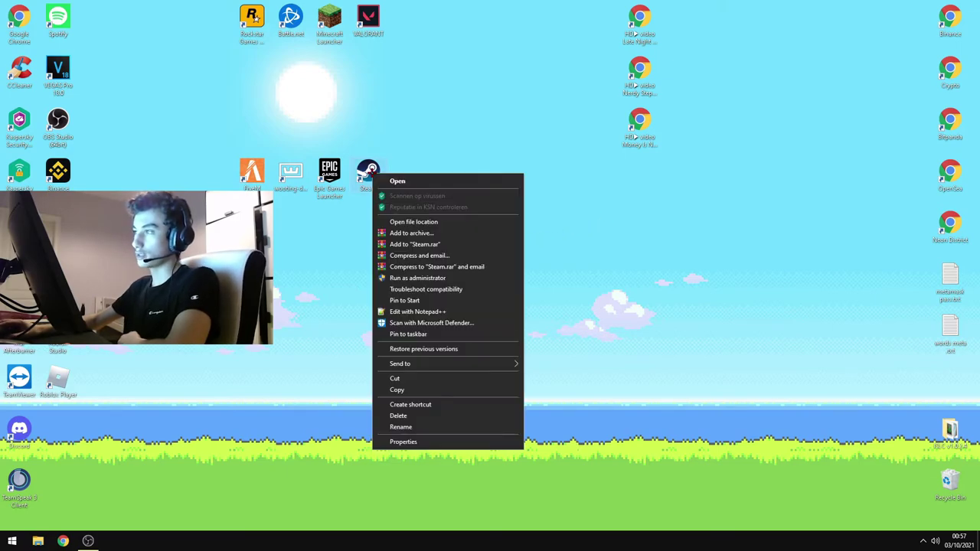
click(399, 222)
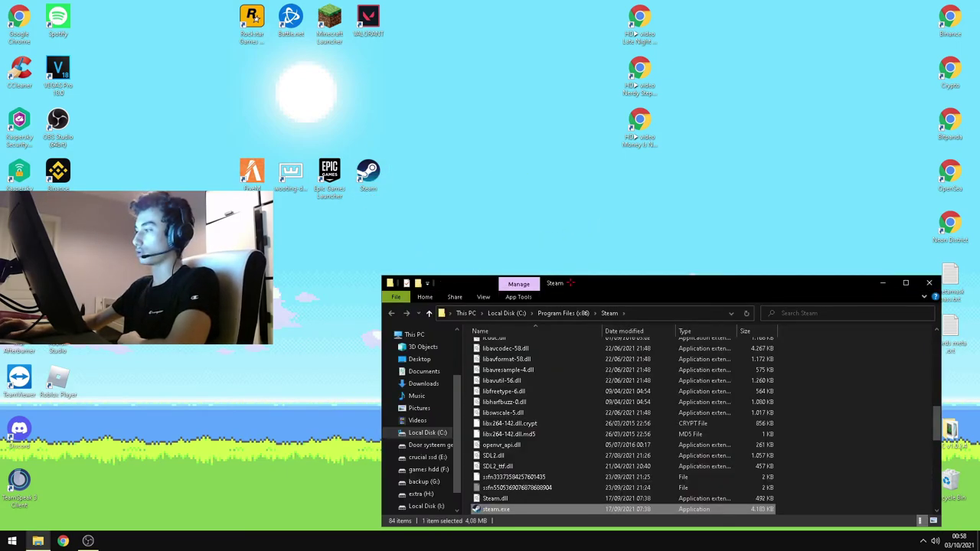
drag(570, 282, 444, 167)
click(780, 168)
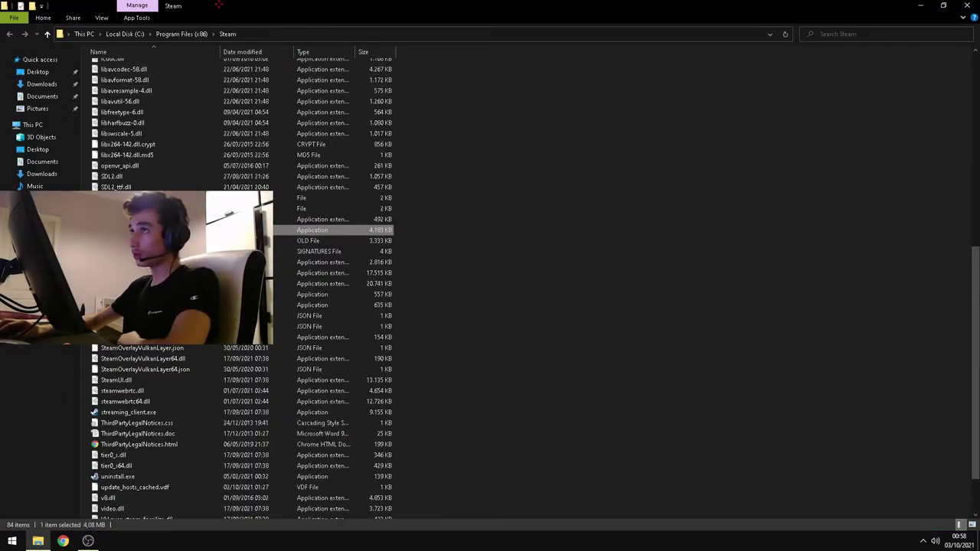
Go from This PC to the Steam folder in Program Files (x86) on Local Disk (C:)
click(84, 33)
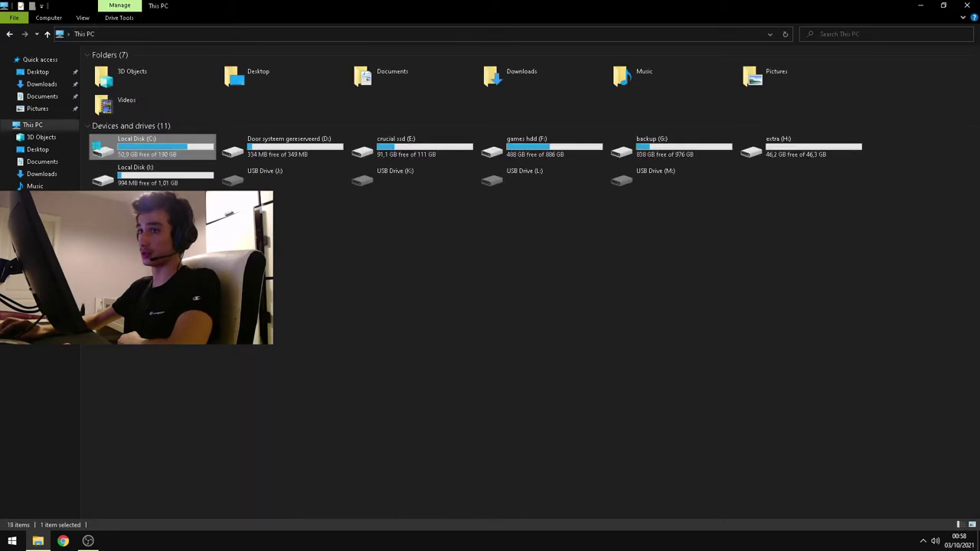
double_click(124, 145)
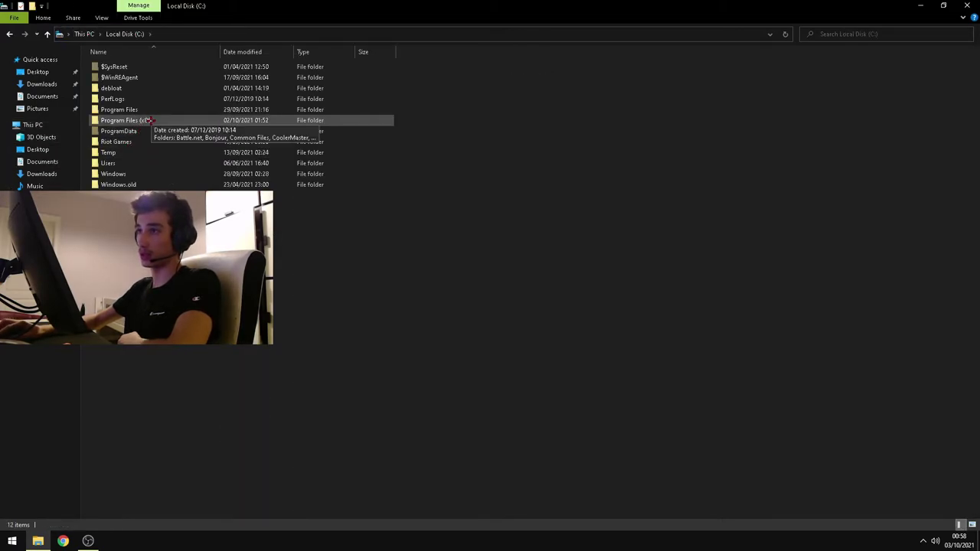
double_click(148, 120)
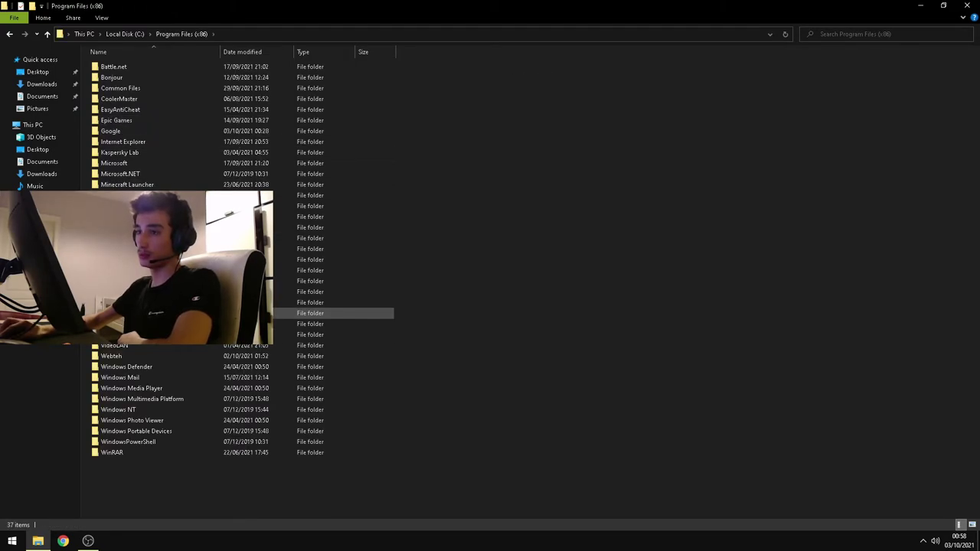
double_click(191, 313)
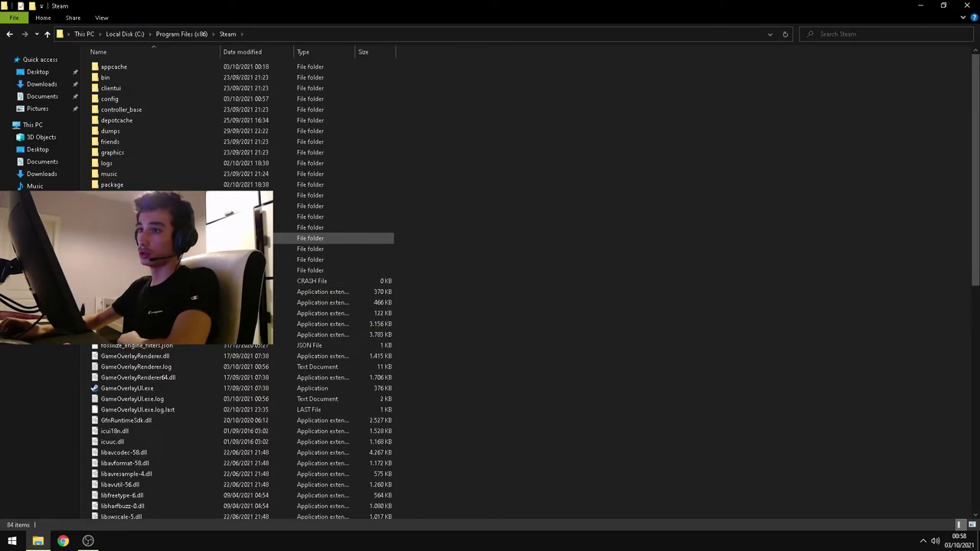
Open the Counter-Strike Global Offensive game folder through steamapps and common
scroll(344, 237, down, 14)
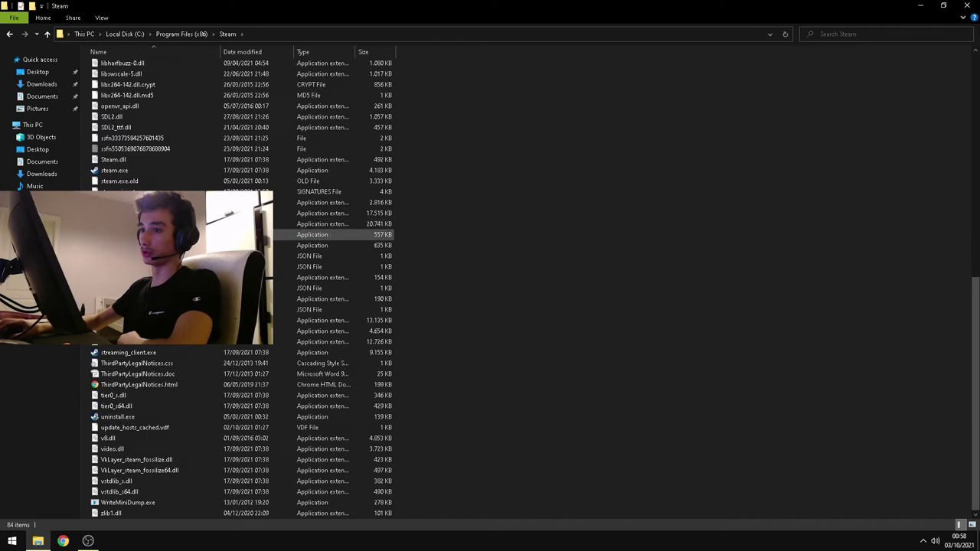
scroll(344, 233, up, 14)
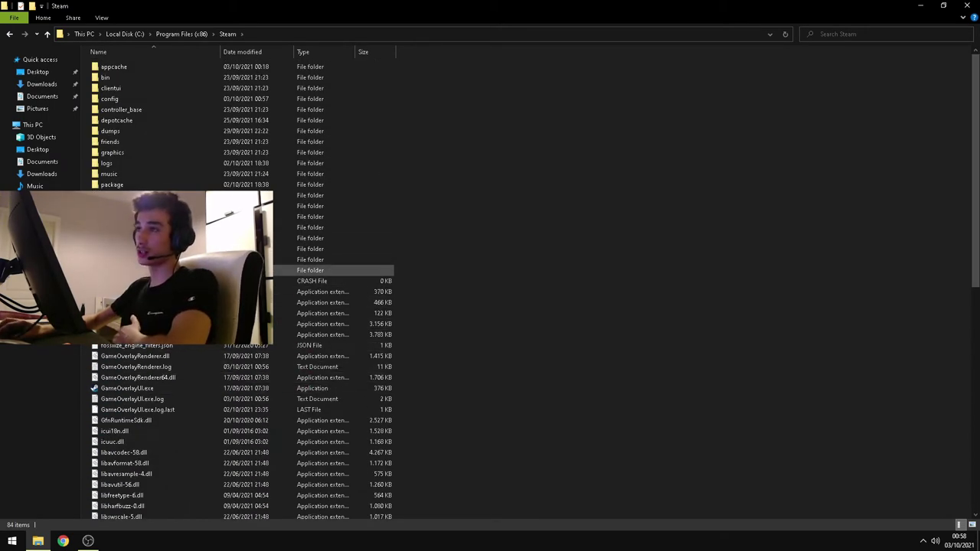
double_click(246, 251)
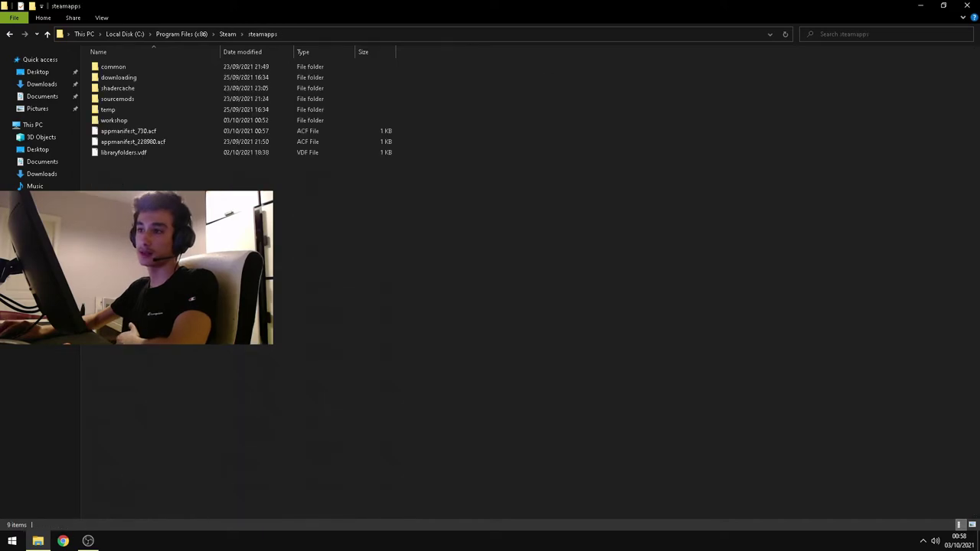
double_click(112, 67)
double_click(112, 67)
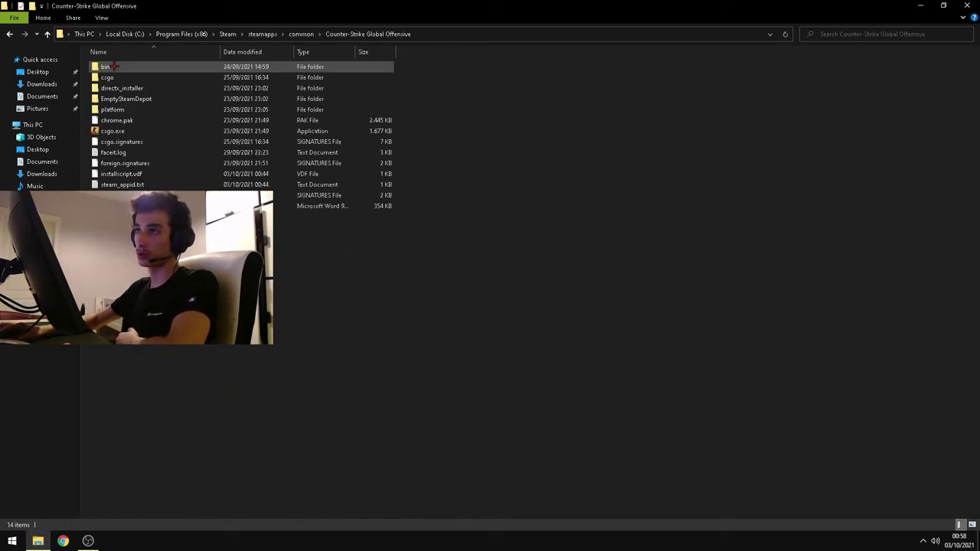
Open the properties of csgo.exe and display its compatibility settings
right_click(111, 132)
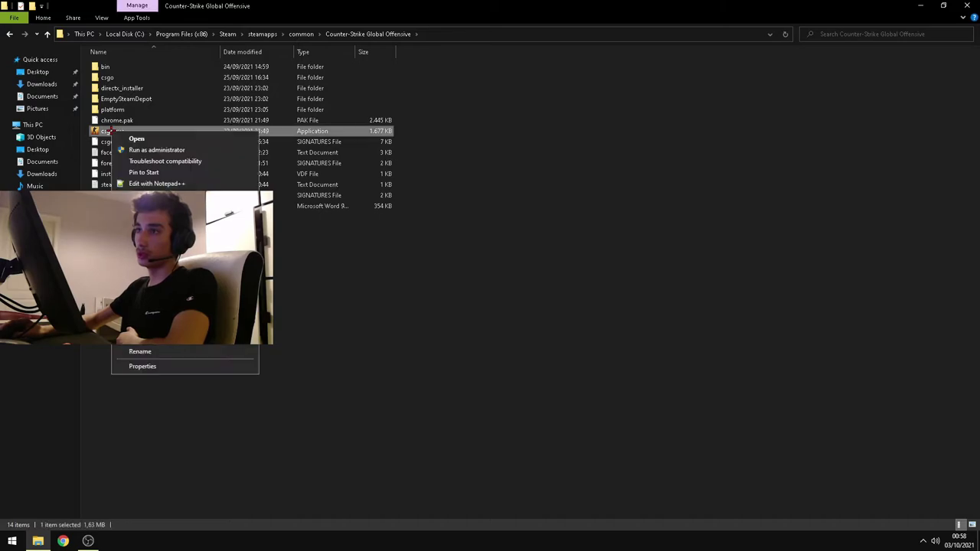
click(146, 366)
drag(205, 143, 349, 223)
click(403, 202)
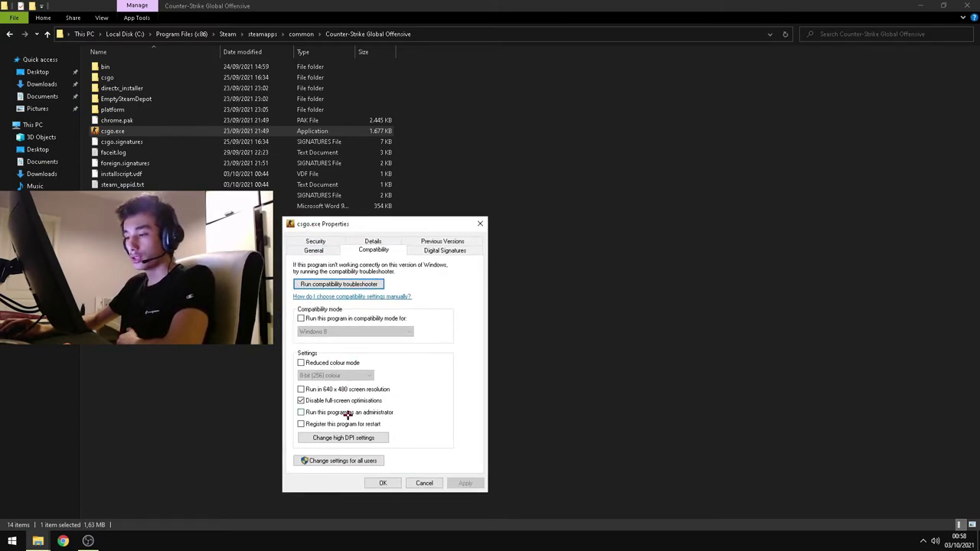
mouse_move(337, 224)
mouse_down()
mouse_move(349, 227)
mouse_move(329, 235)
mouse_up()
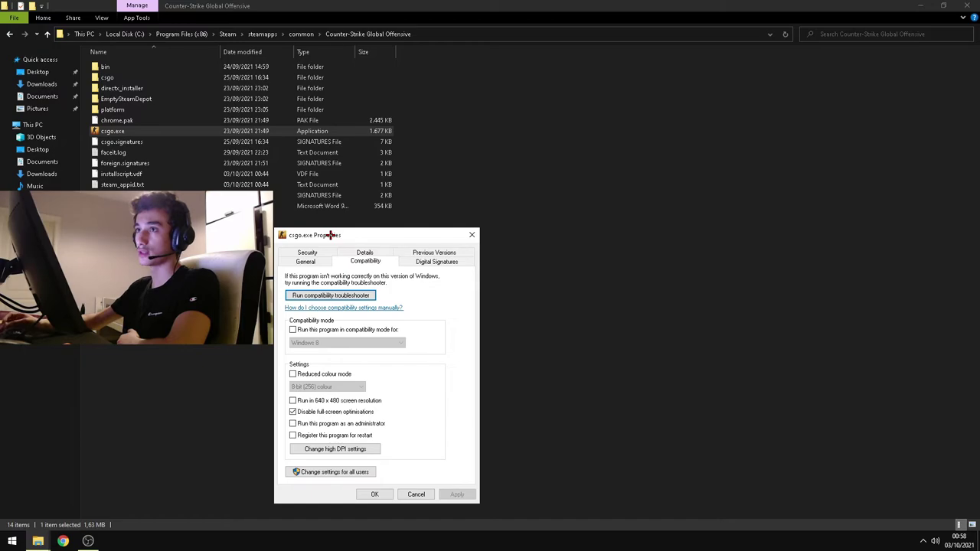
mouse_move(329, 235)
mouse_down()
mouse_move(396, 223)
mouse_move(340, 238)
mouse_up()
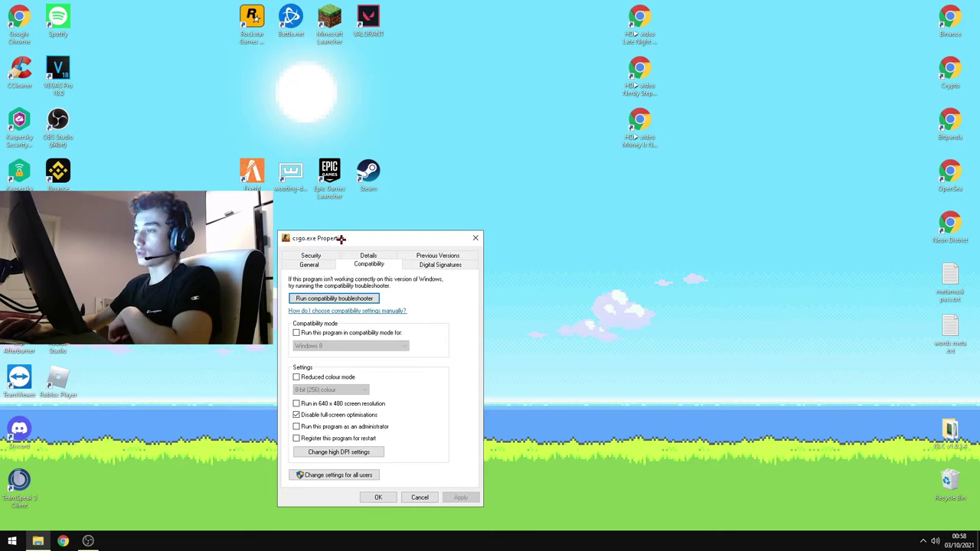
drag(340, 238, 318, 240)
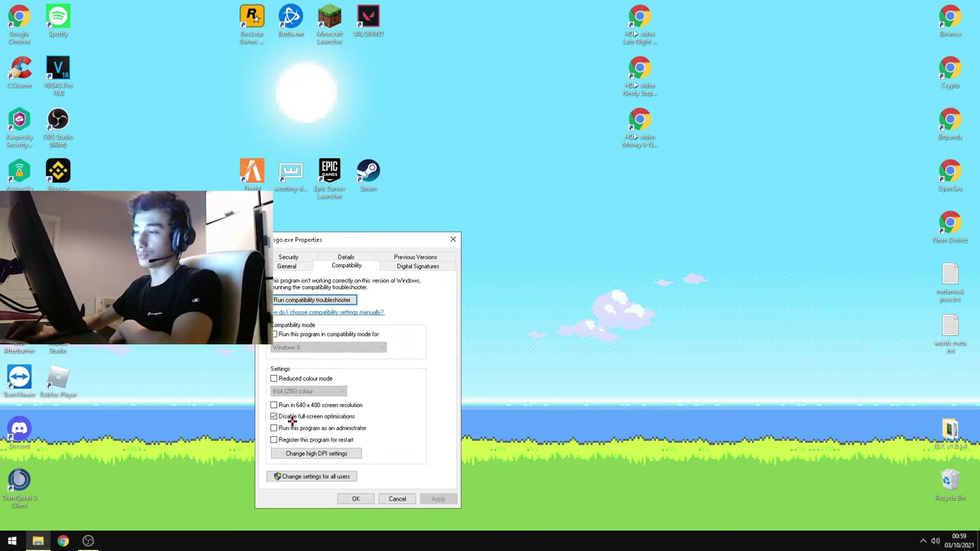
mouse_move(310, 241)
mouse_down()
mouse_move(332, 246)
mouse_move(313, 239)
mouse_up()
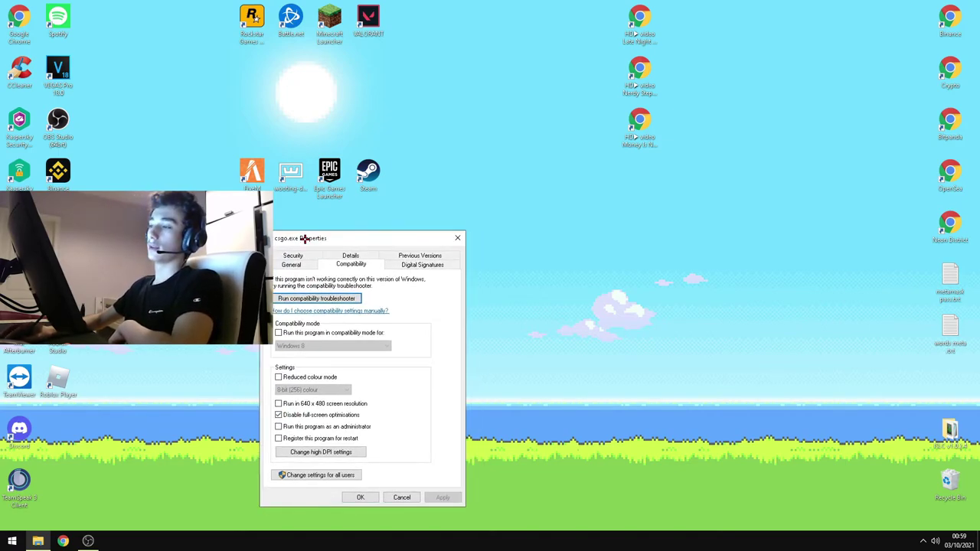
Check the high DPI scaling override of csgo.exe and accept both the DPI and compatibility dialogs
click(319, 453)
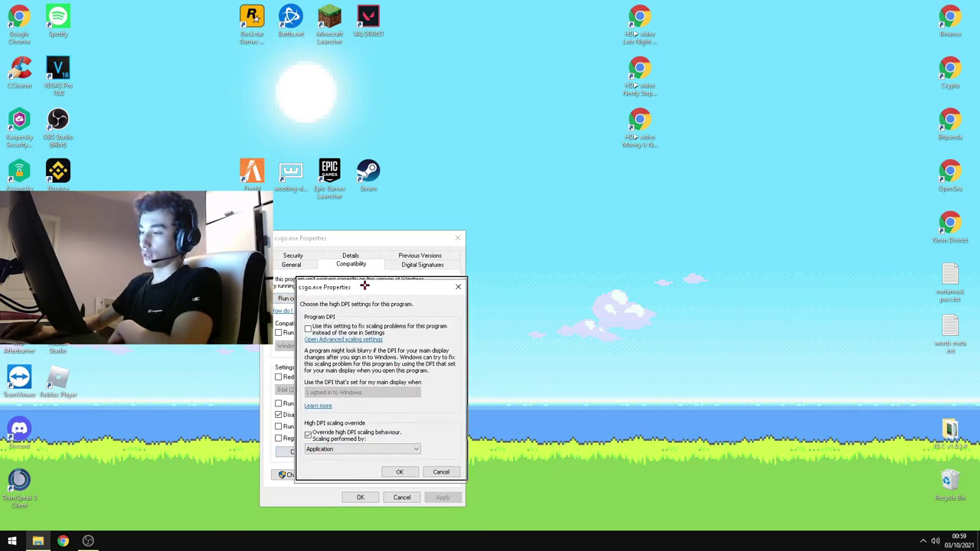
drag(363, 286, 366, 280)
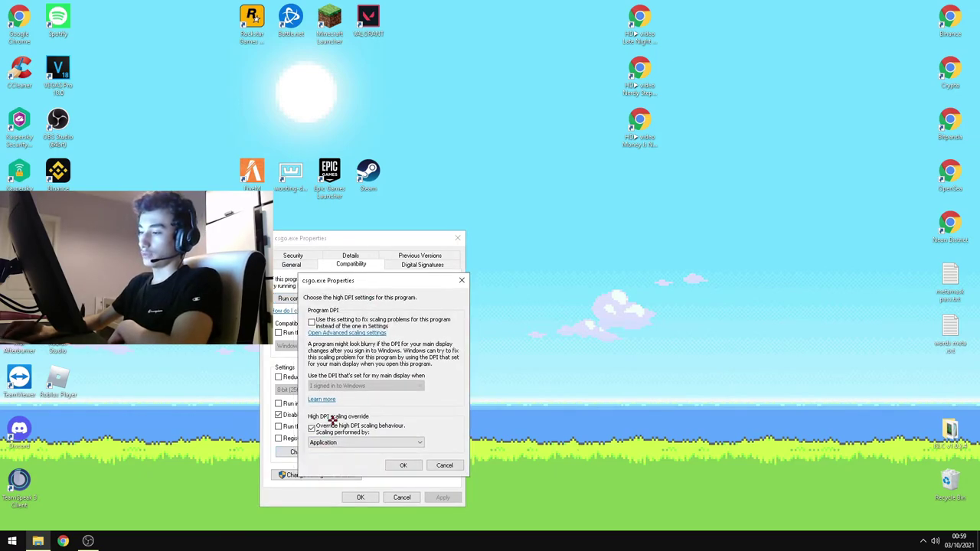
click(399, 465)
click(440, 498)
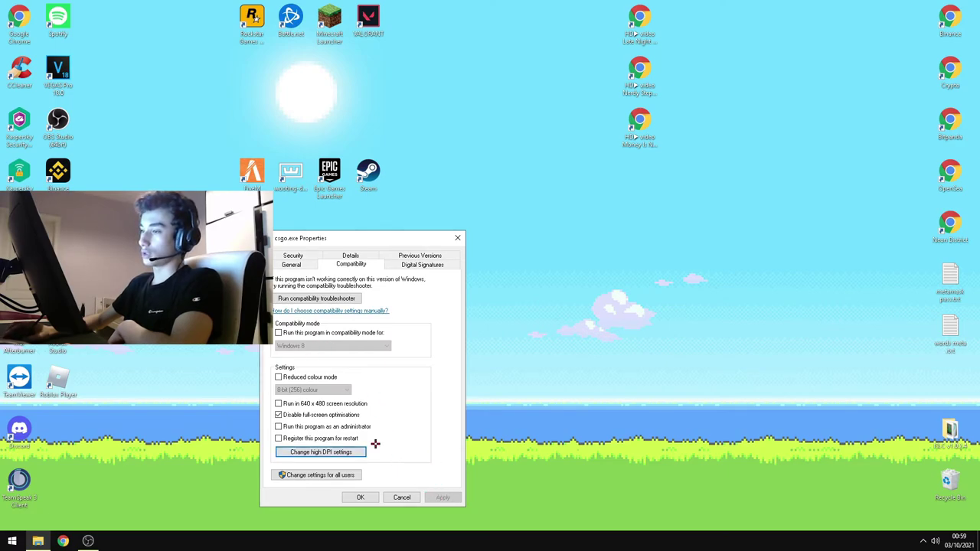
click(363, 497)
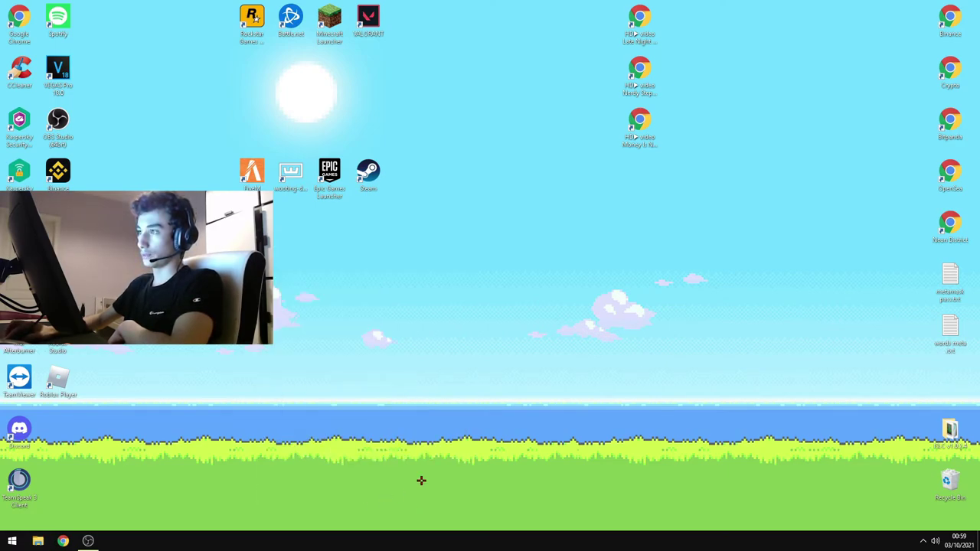
Search Windows for "grap" and open Graphics settings
key(super)
key(super)
key(super)
text(grap)
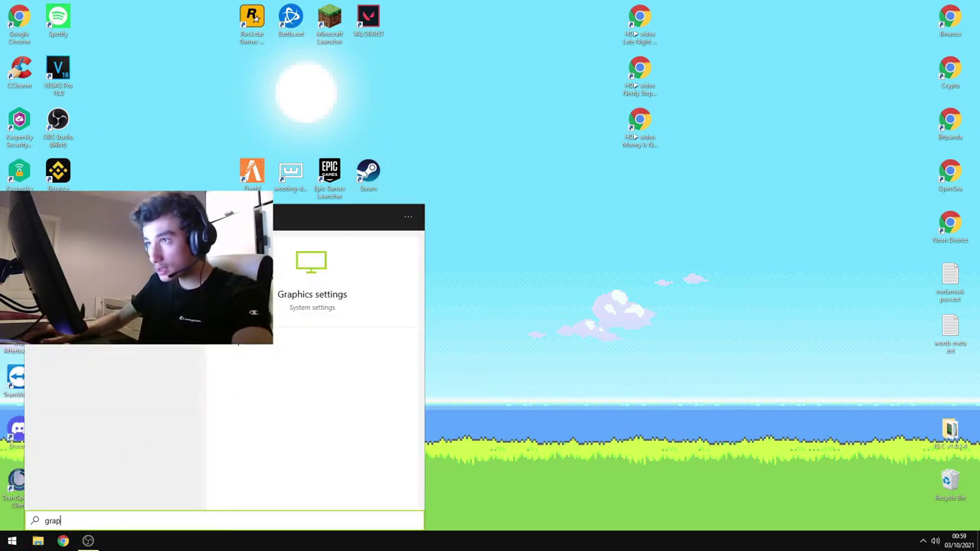
key(Return)
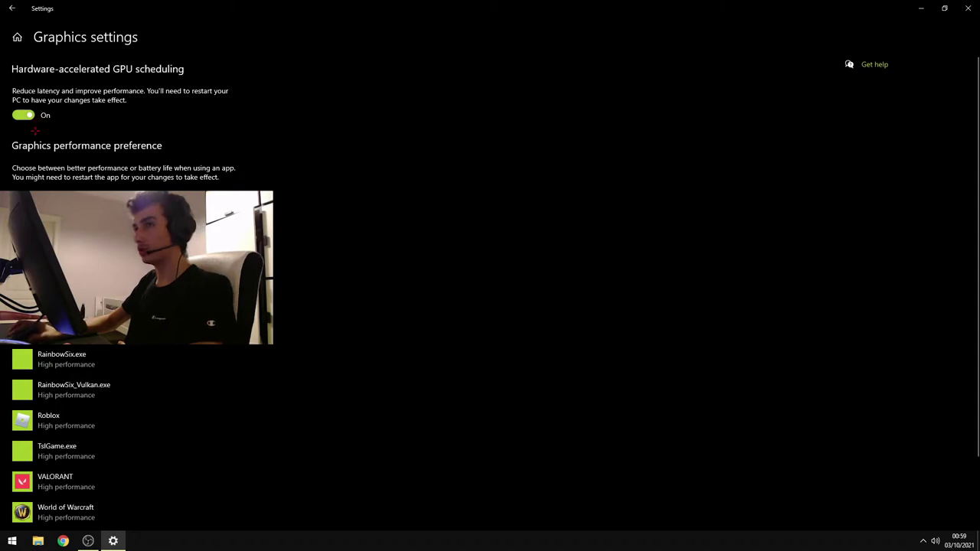
Browse for a desktop app to set a preference and open the Steam folder in Program Files (x86) on Local Disk (C:)
scroll(45, 159, down, 2)
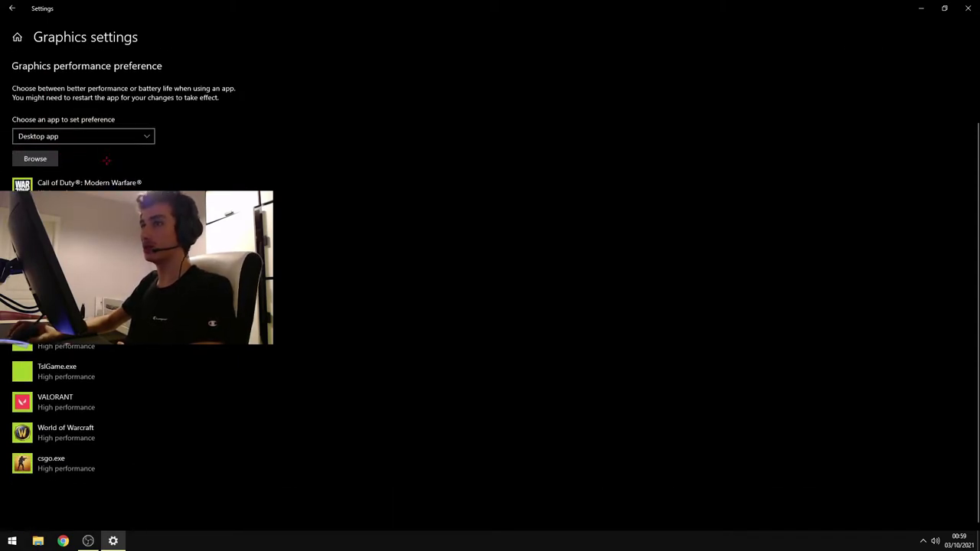
scroll(107, 161, up, 2)
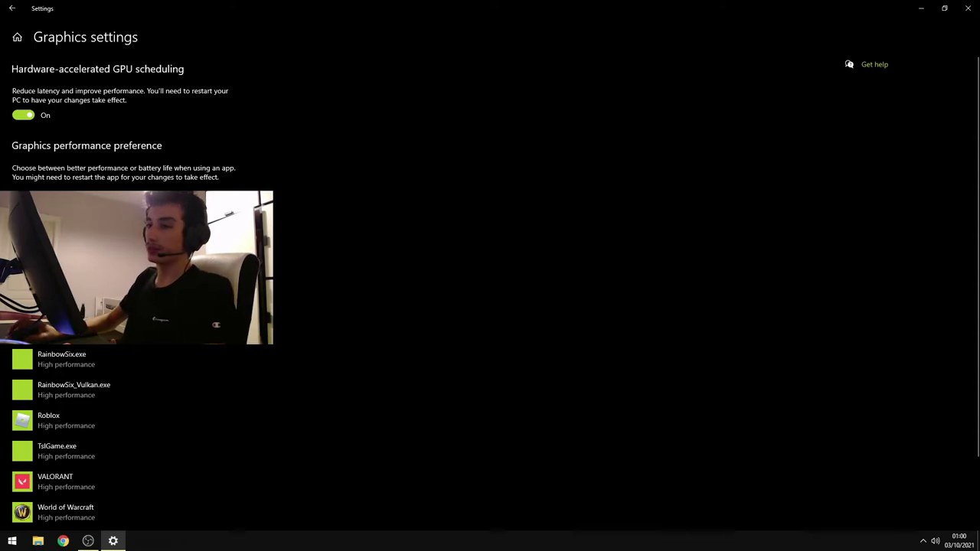
scroll(93, 357, down, 1)
scroll(93, 361, up, 1)
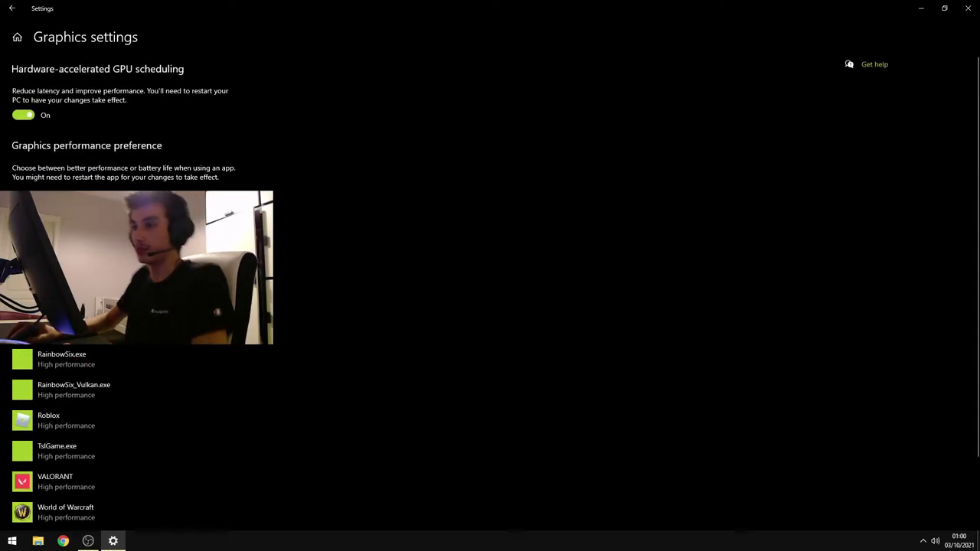
click(38, 243)
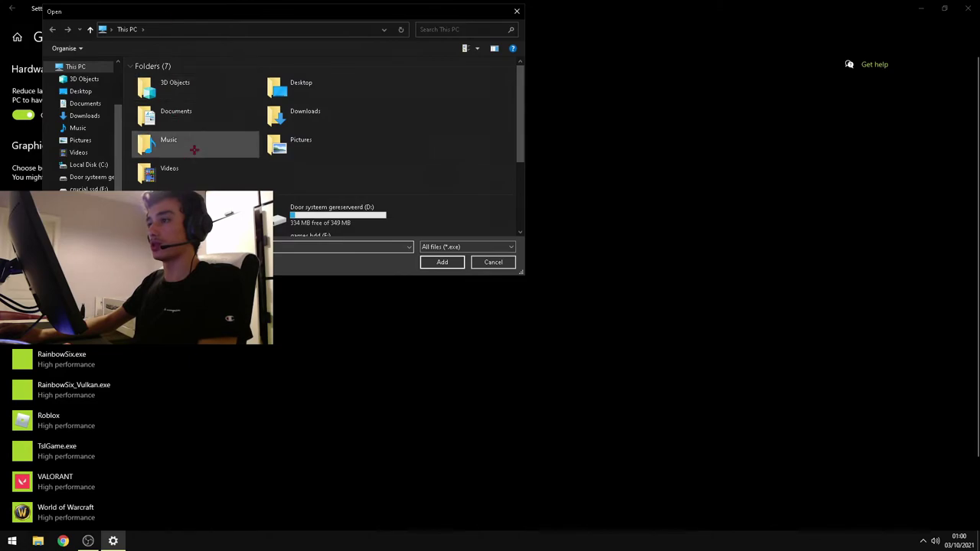
click(88, 165)
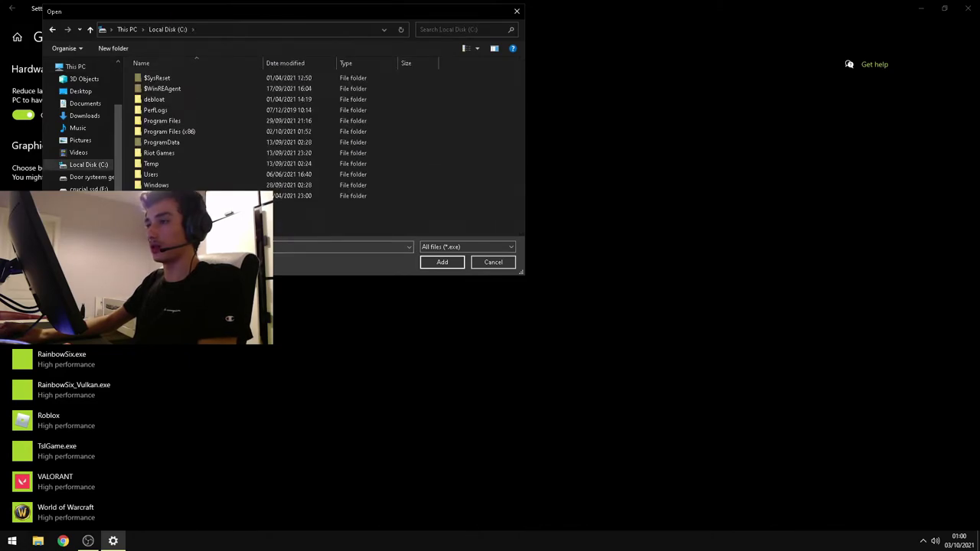
double_click(169, 131)
scroll(176, 162, down, 5)
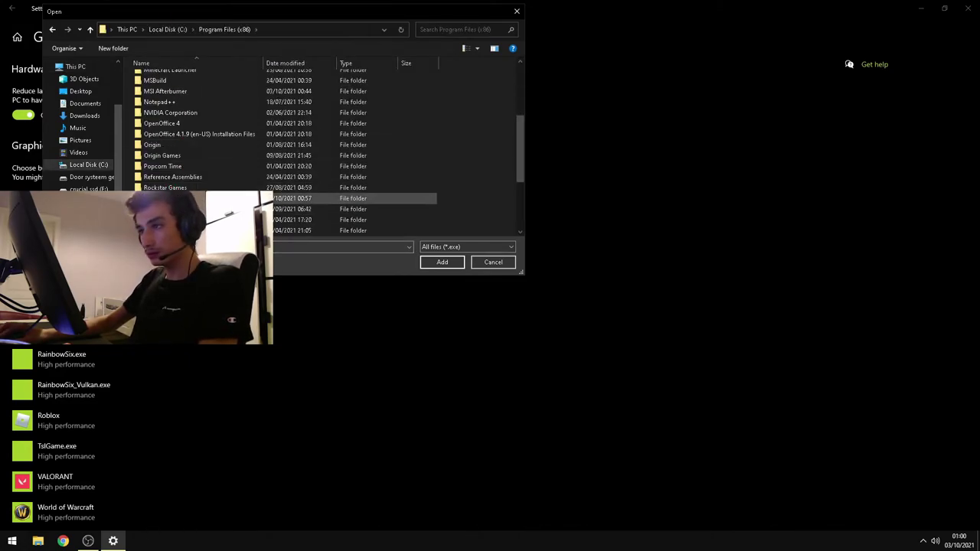
double_click(168, 198)
Add csgo.exe from steamapps, common, Counter-Strike Global Offensive to the graphics performance preference list
scroll(168, 191, down, 1)
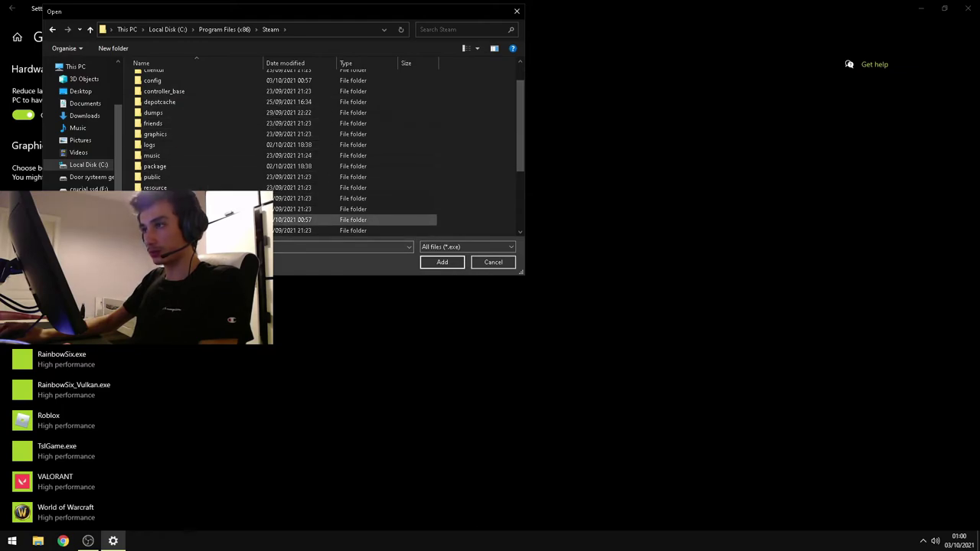
double_click(176, 220)
double_click(180, 78)
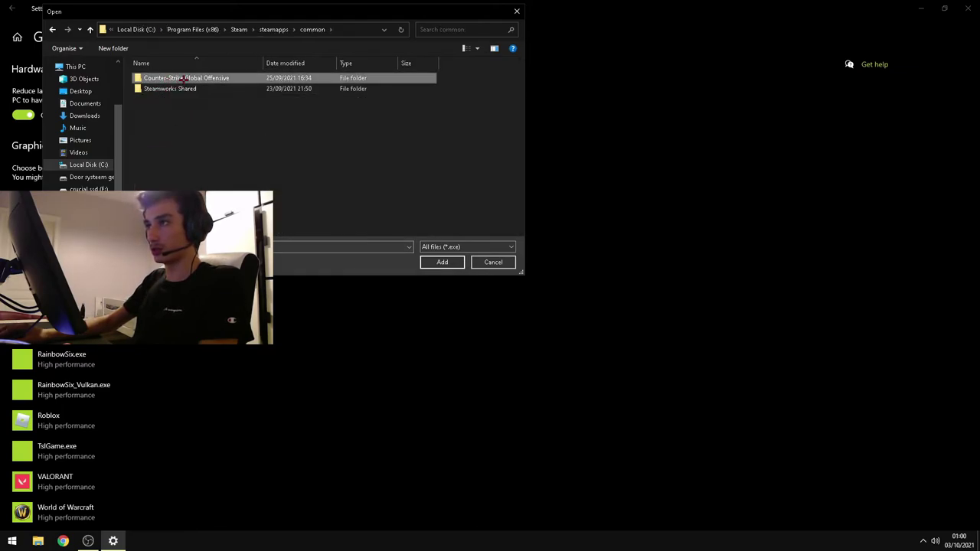
double_click(184, 78)
click(157, 132)
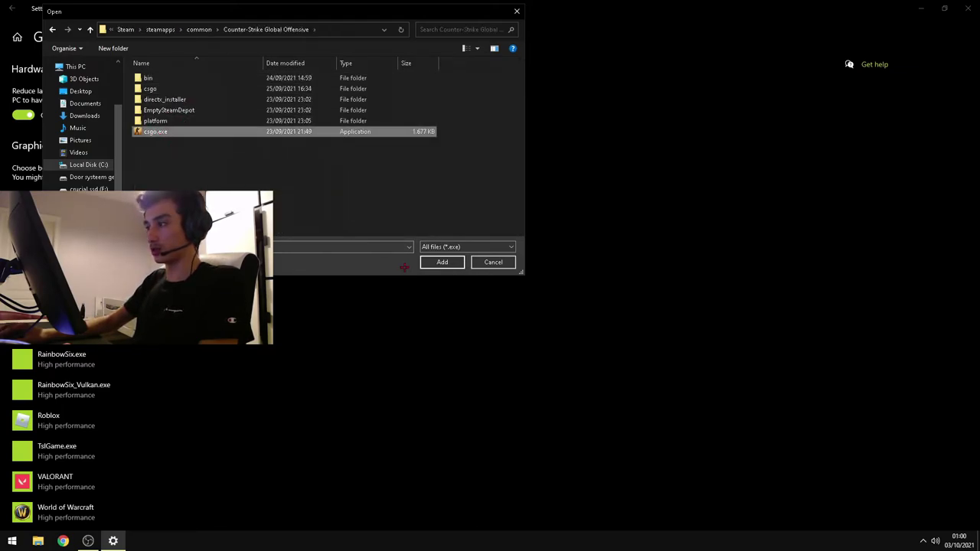
click(444, 263)
Save the graphics preference of csgo.exe as High performance and close the settings window
scroll(54, 329, down, 2)
click(68, 469)
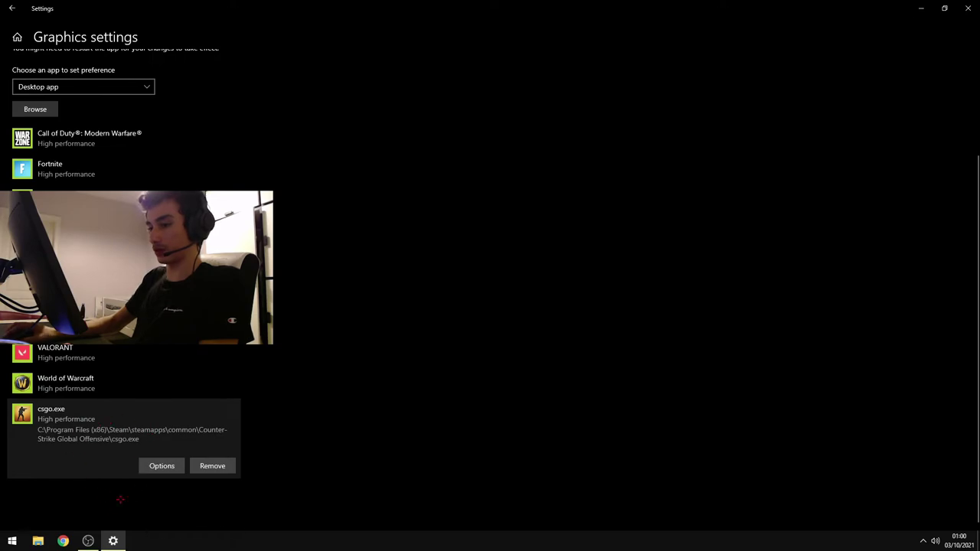
click(162, 465)
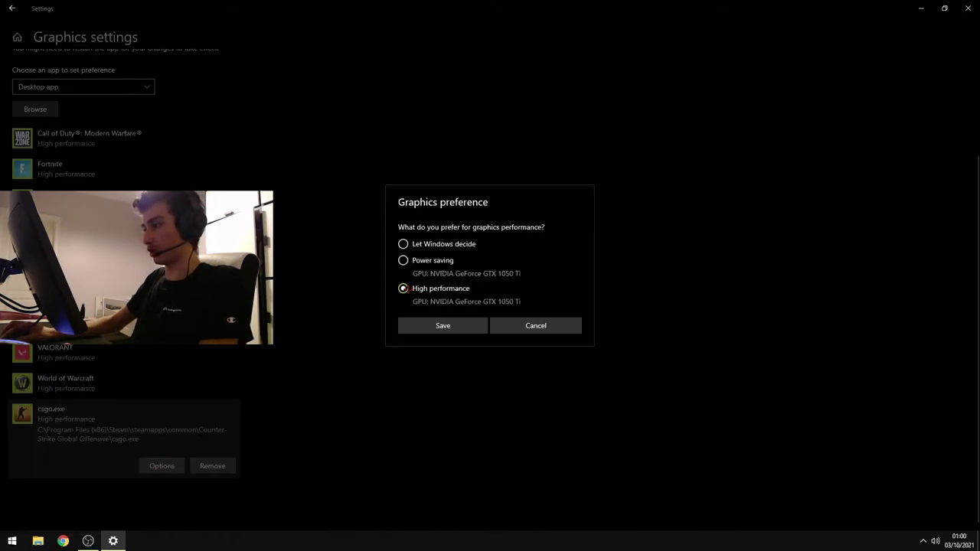
click(442, 326)
click(968, 7)
Open NVIDIA Control Panel from the desktop and maximise its window
right_click(315, 311)
click(368, 395)
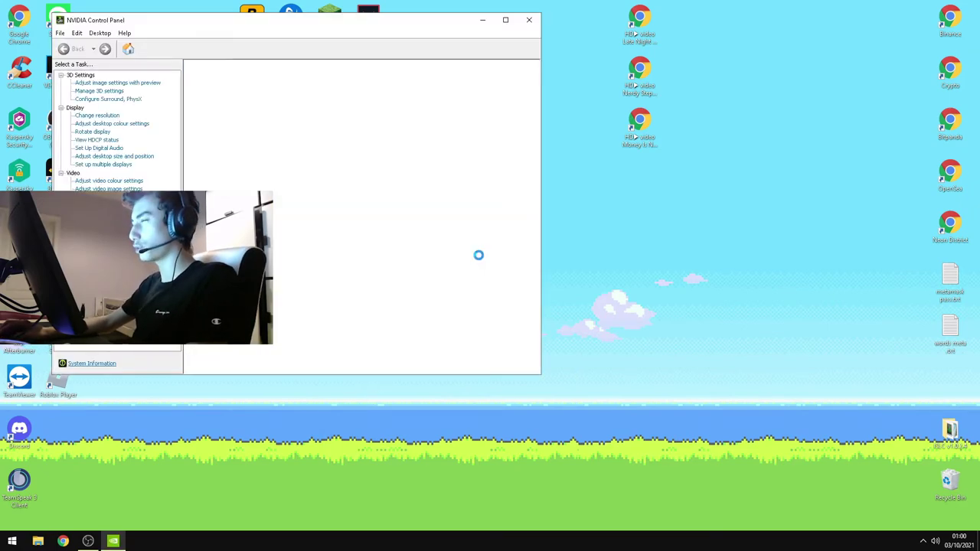
drag(241, 23, 410, 65)
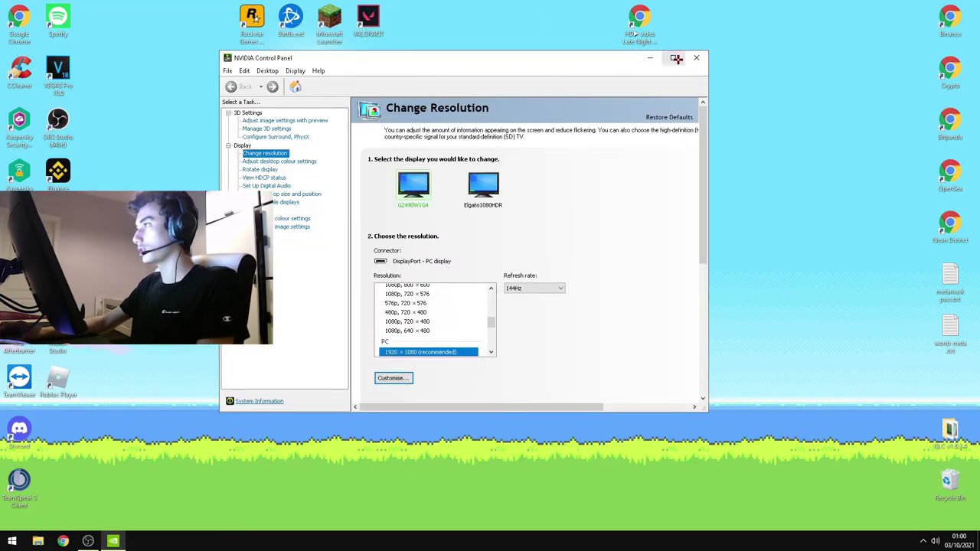
double_click(673, 59)
Check the refresh rates offered for the selected display on the Change Resolution page
click(337, 233)
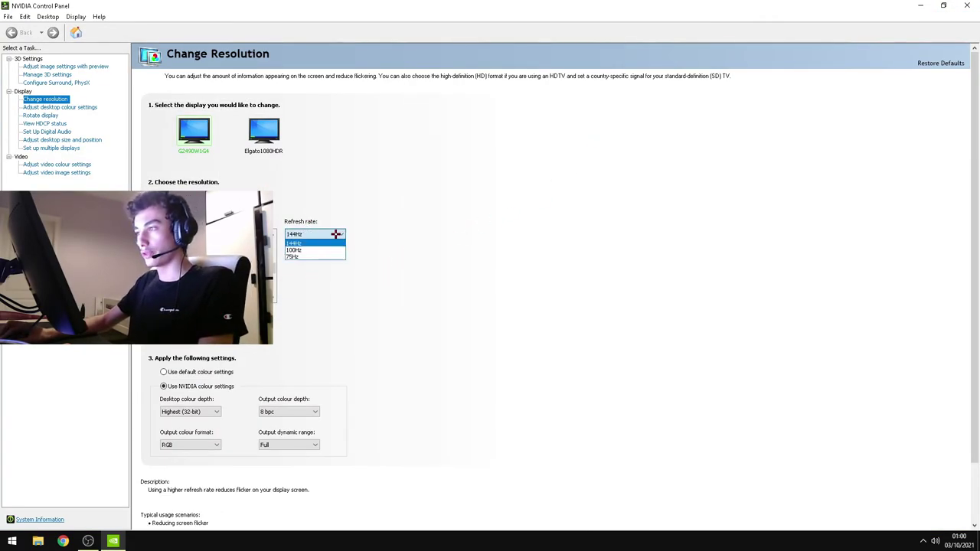
click(337, 234)
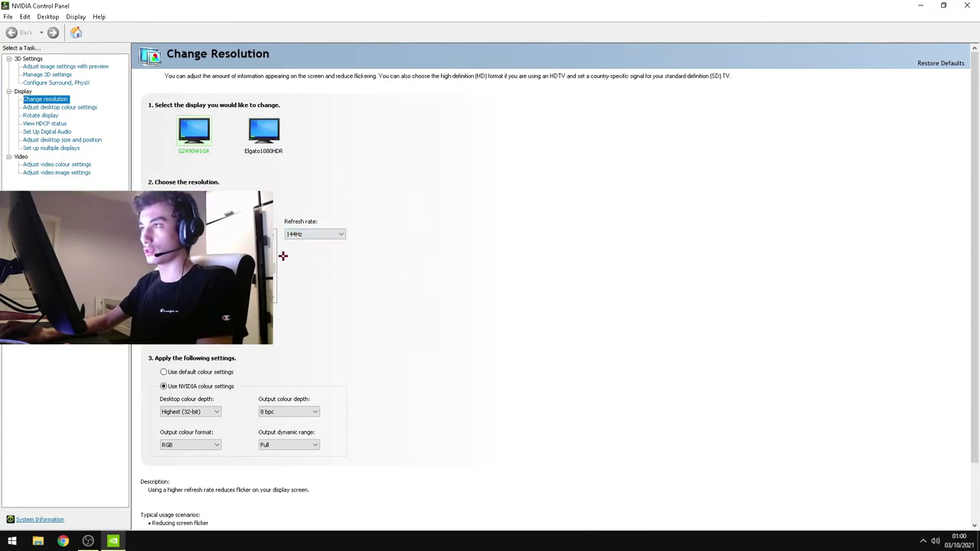
click(64, 104)
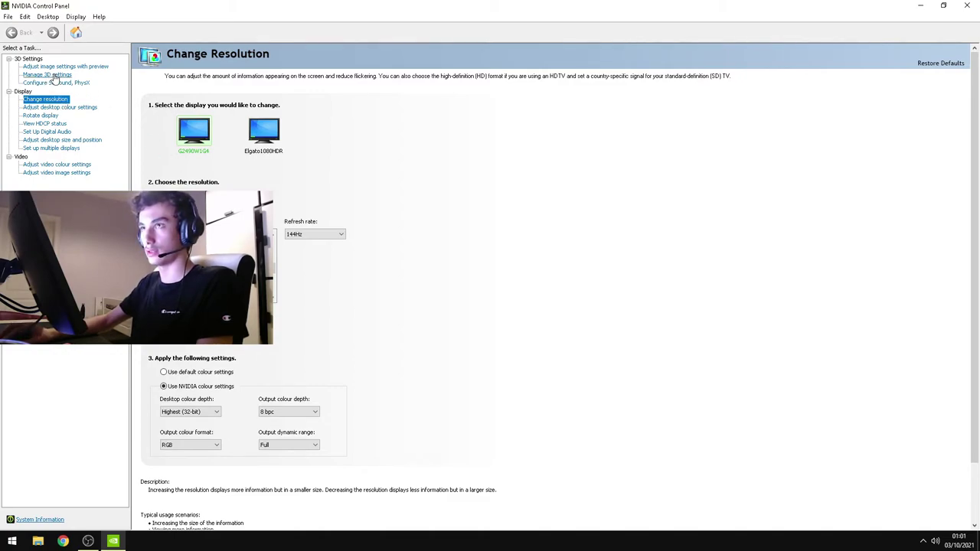
Review the full list of global features under Manage 3D settings
click(51, 75)
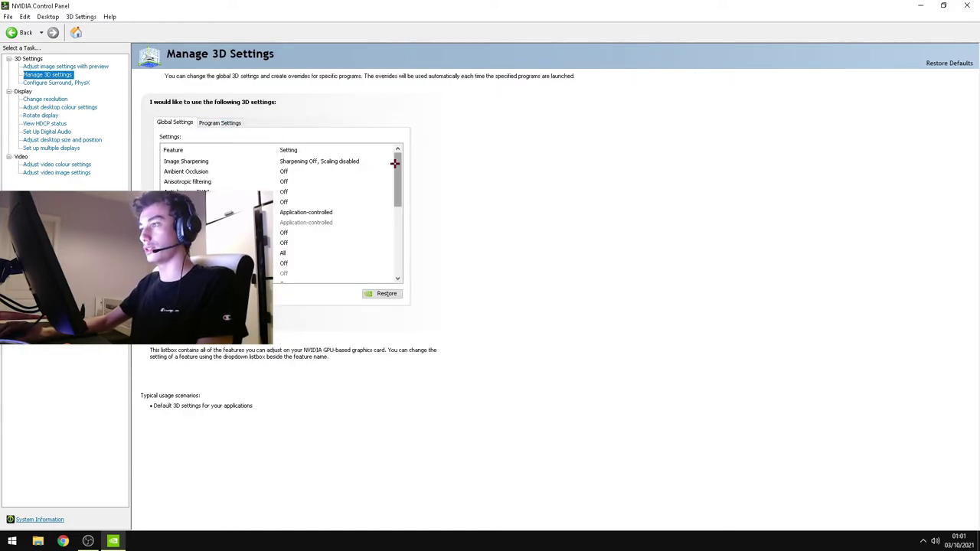
mouse_move(398, 165)
mouse_down()
mouse_move(401, 231)
mouse_move(398, 161)
mouse_up()
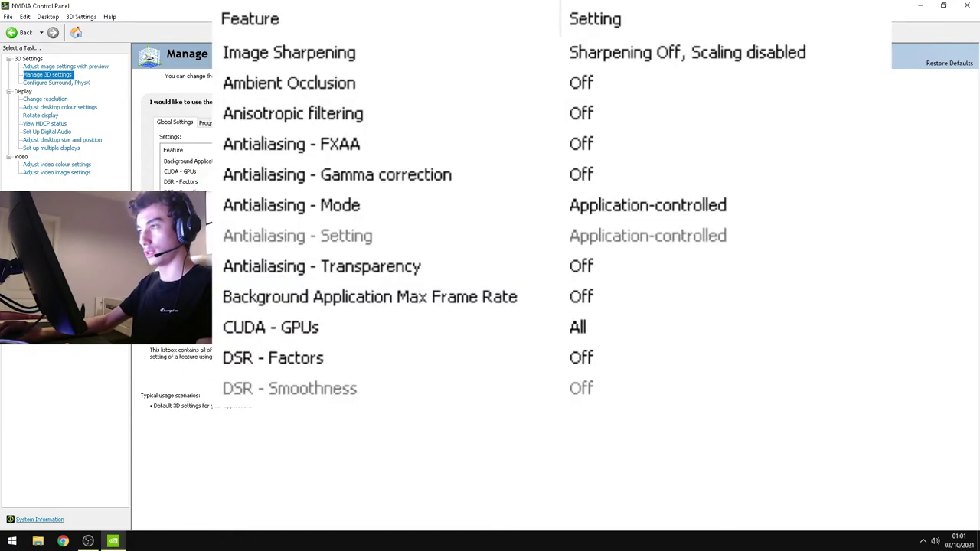
scroll(184, 168, down, 1)
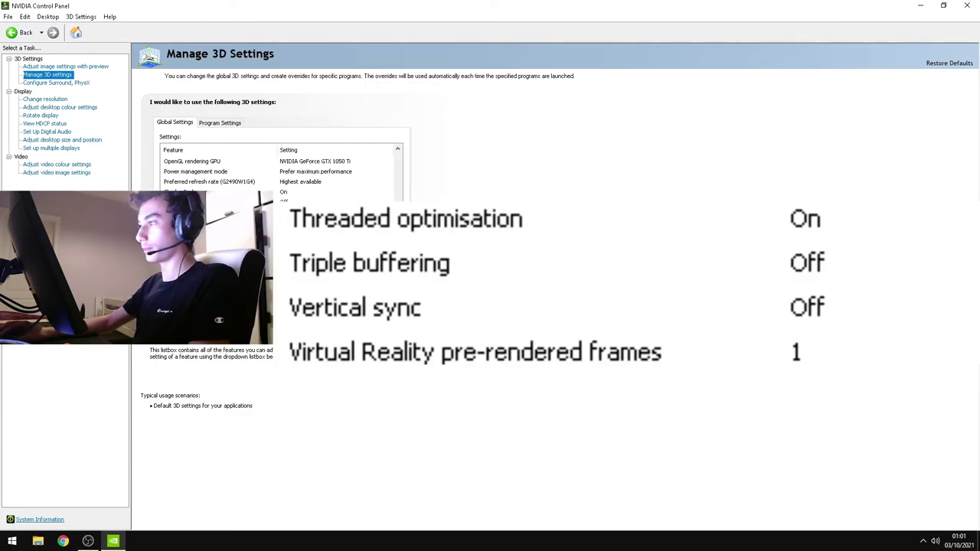
scroll(279, 176, up, 5)
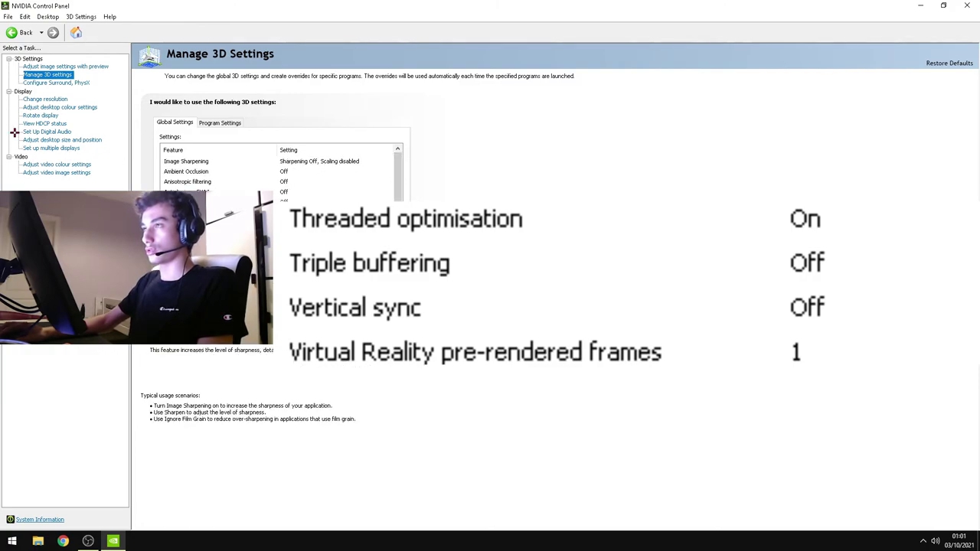
Lower the digital vibrance to 50% in the desktop colour settings and raise it back to 100%
click(40, 100)
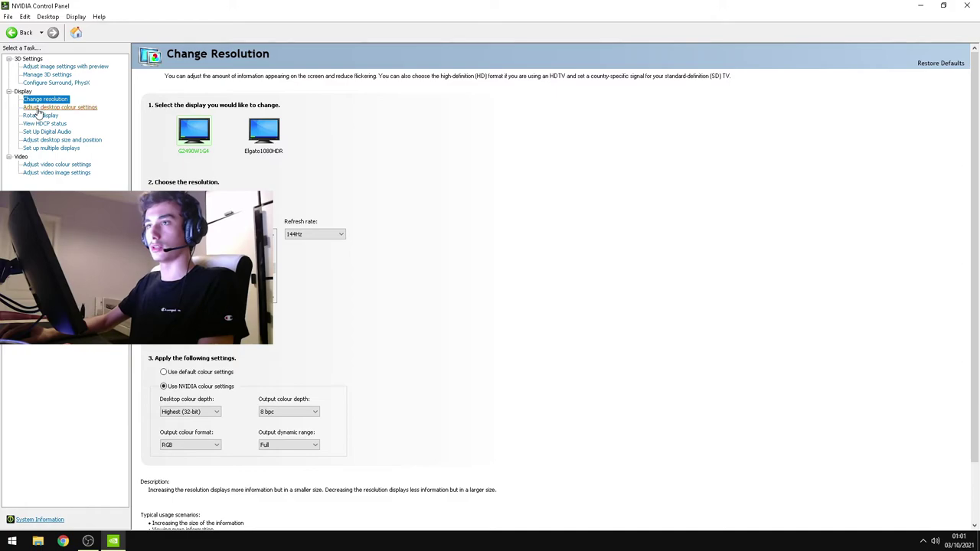
click(40, 108)
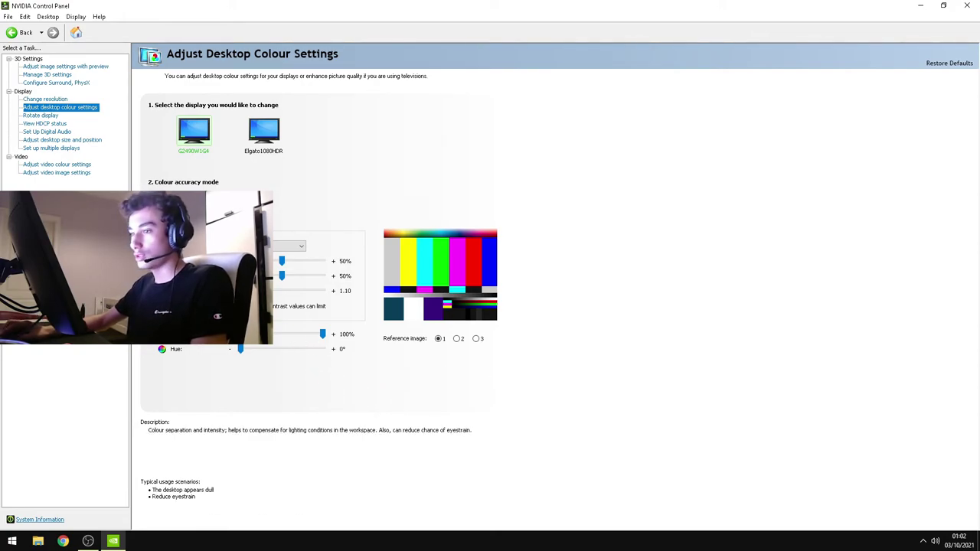
drag(322, 333, 293, 334)
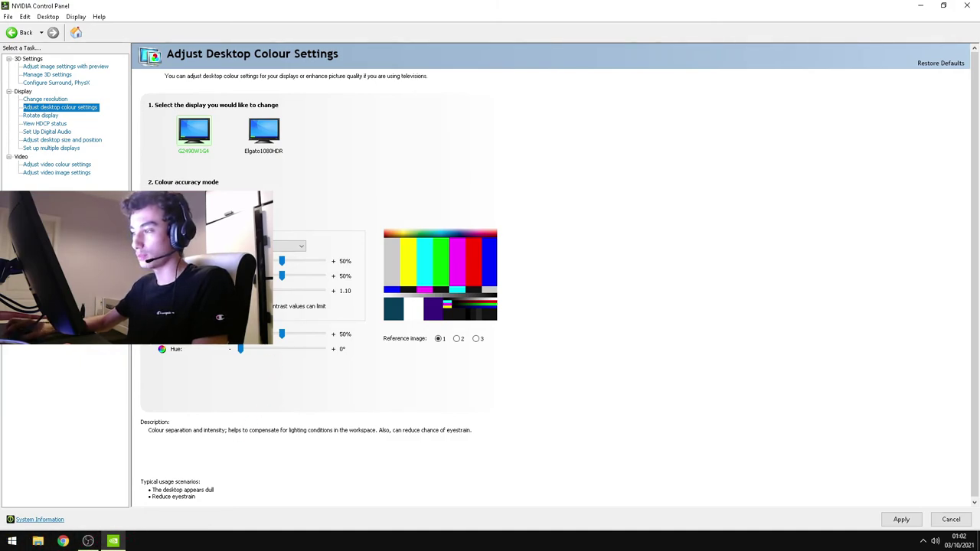
drag(282, 334, 339, 329)
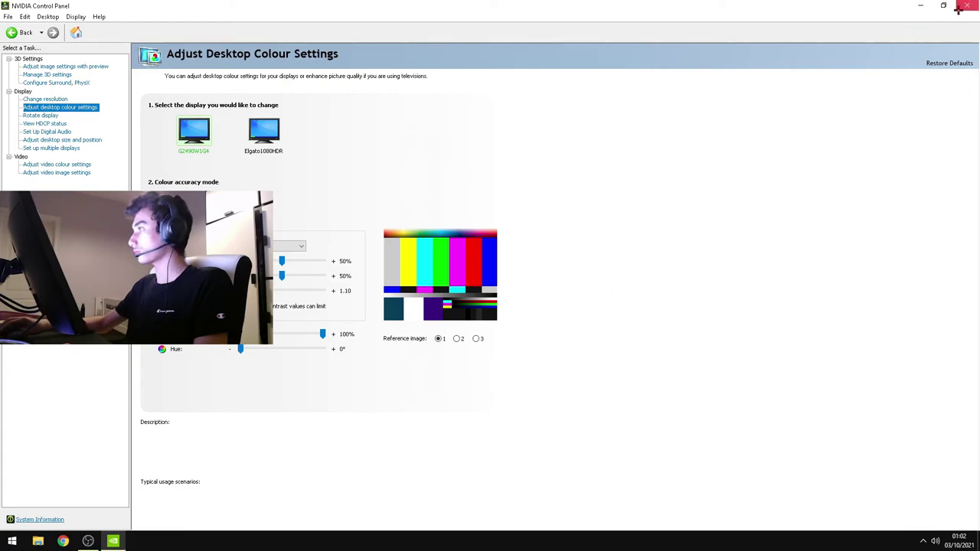
Select the dynamic range in the advanced video colour settings, apply it and close the control panel
click(67, 166)
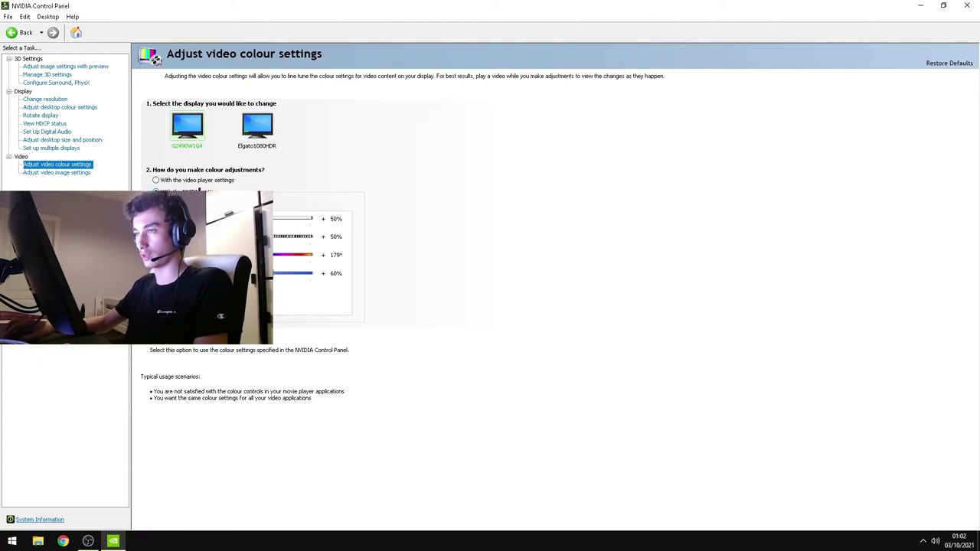
click(188, 203)
click(229, 204)
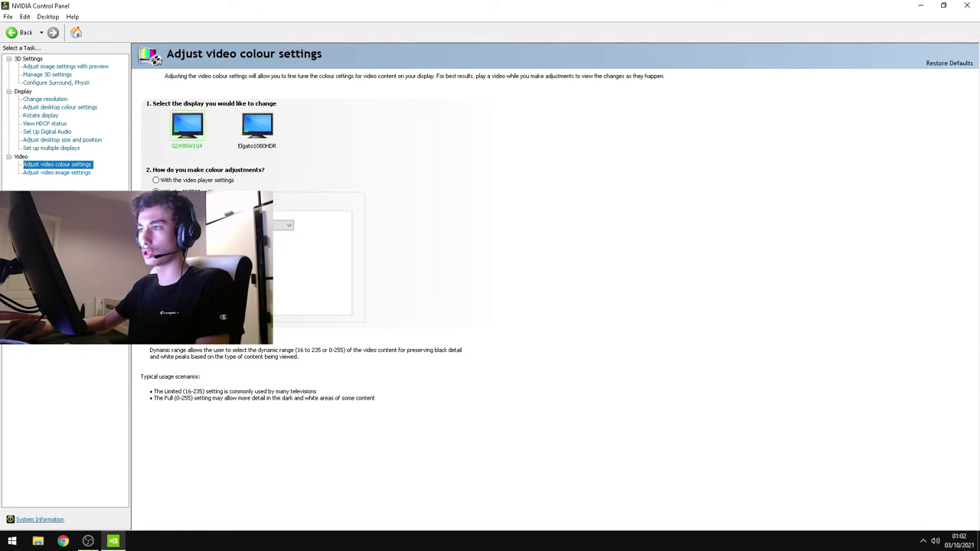
click(229, 236)
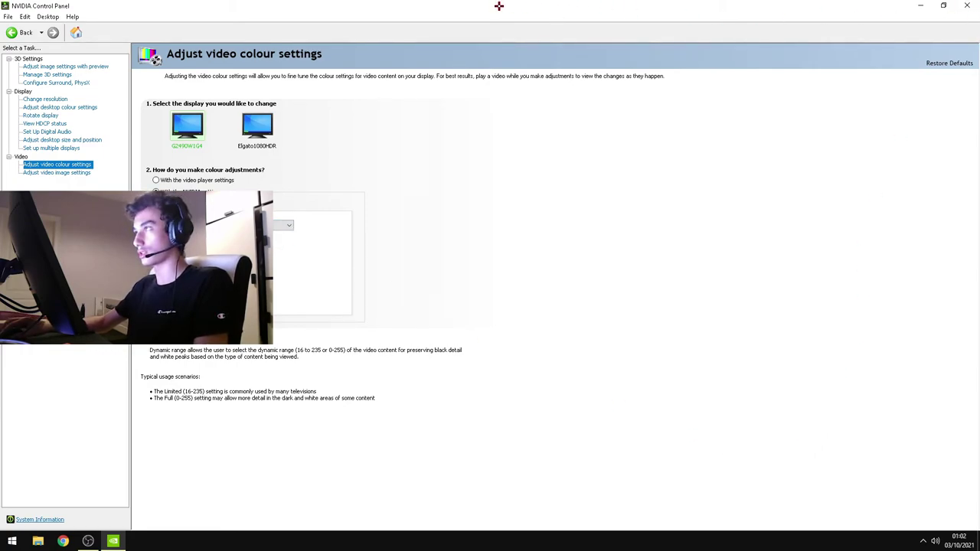
click(252, 225)
click(245, 240)
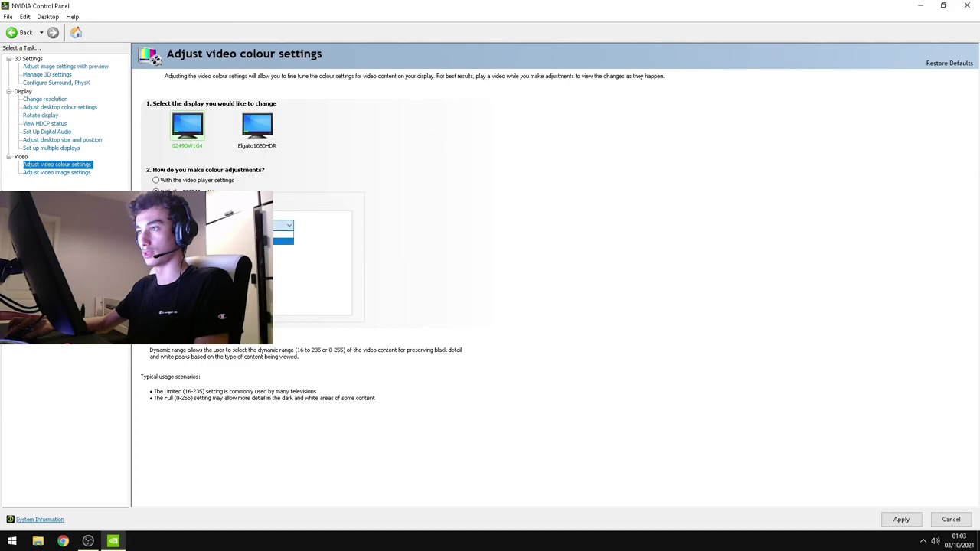
click(900, 520)
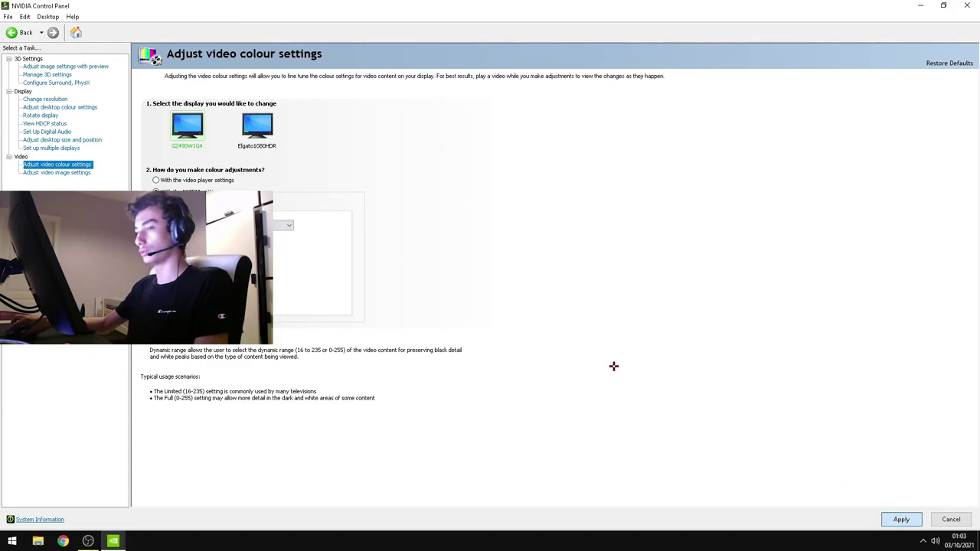
click(966, 6)
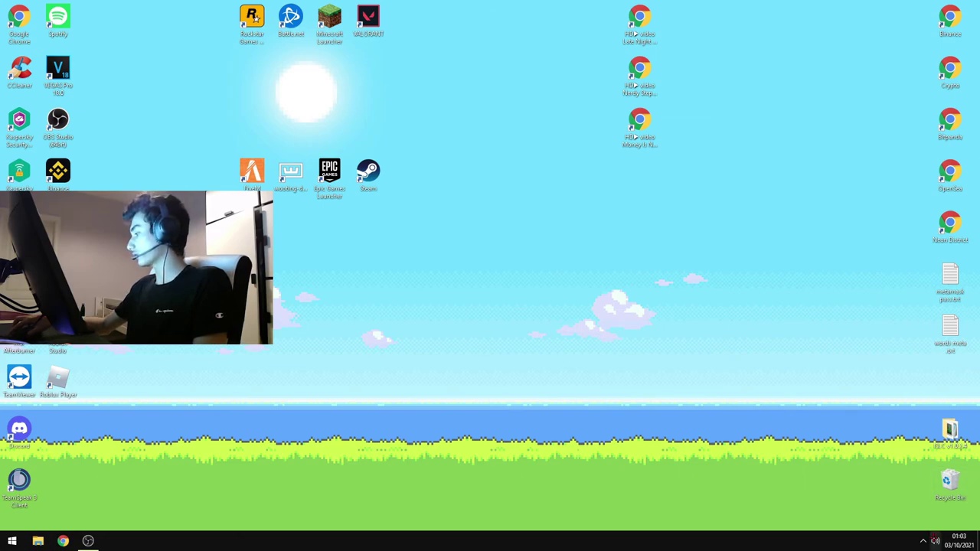
Open the Sound settings and the Sound Control Panel, and close them again
click(935, 540)
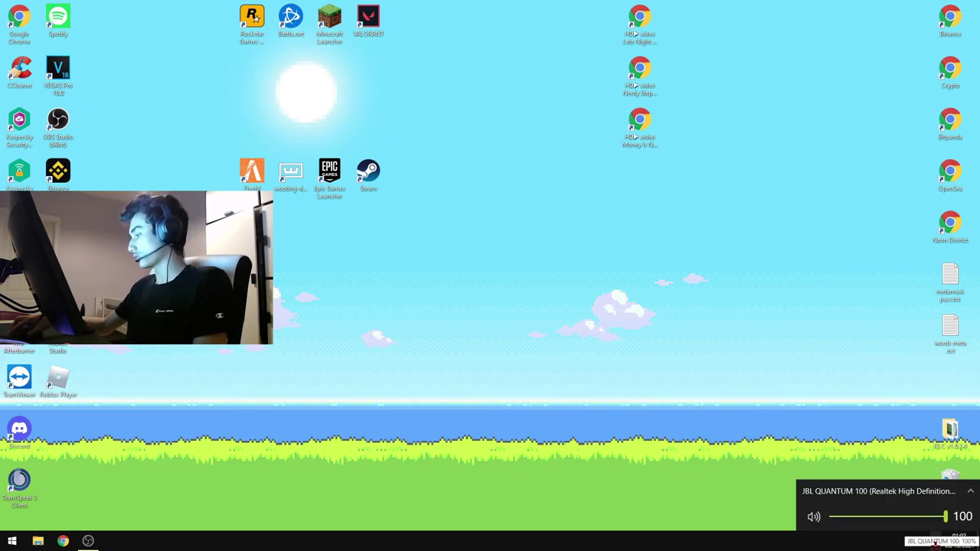
right_click(936, 541)
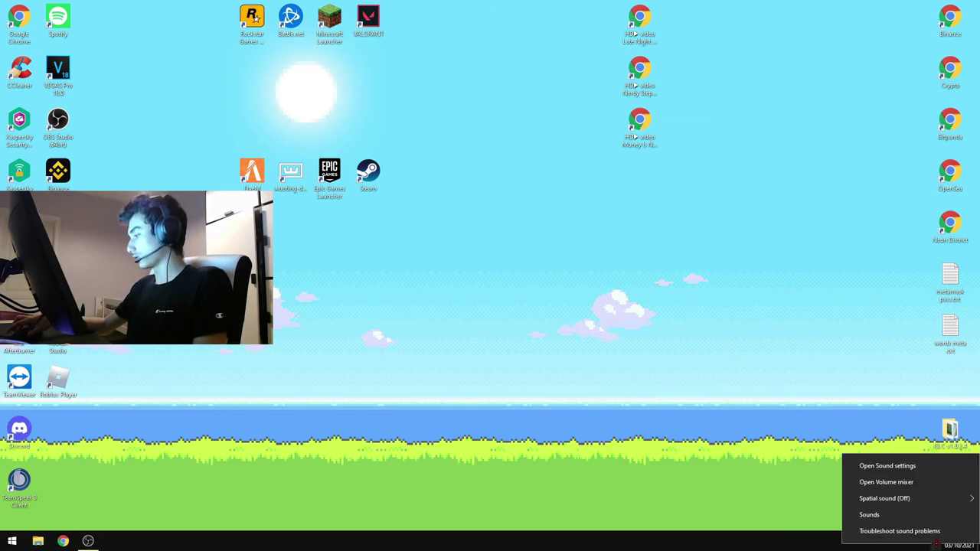
click(888, 466)
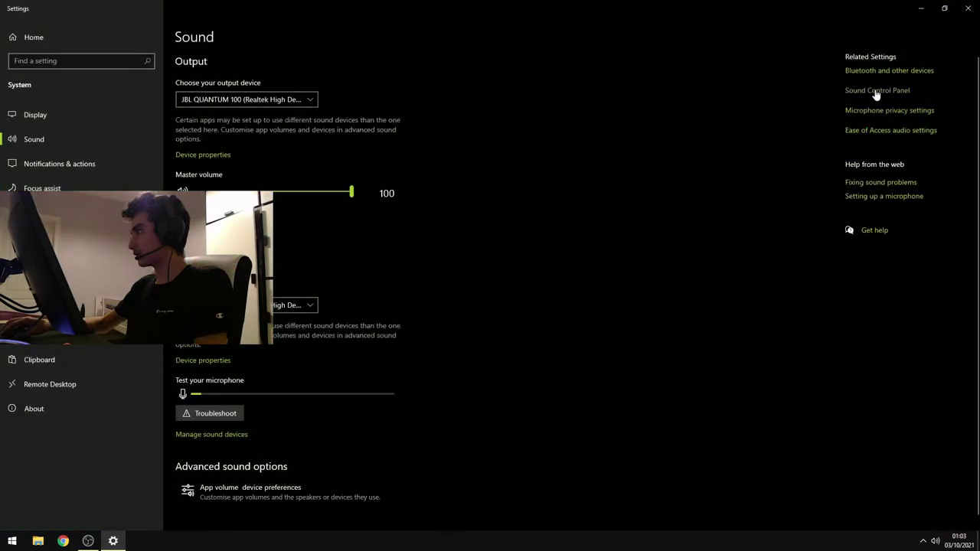
click(875, 92)
drag(156, 120, 191, 122)
click(305, 114)
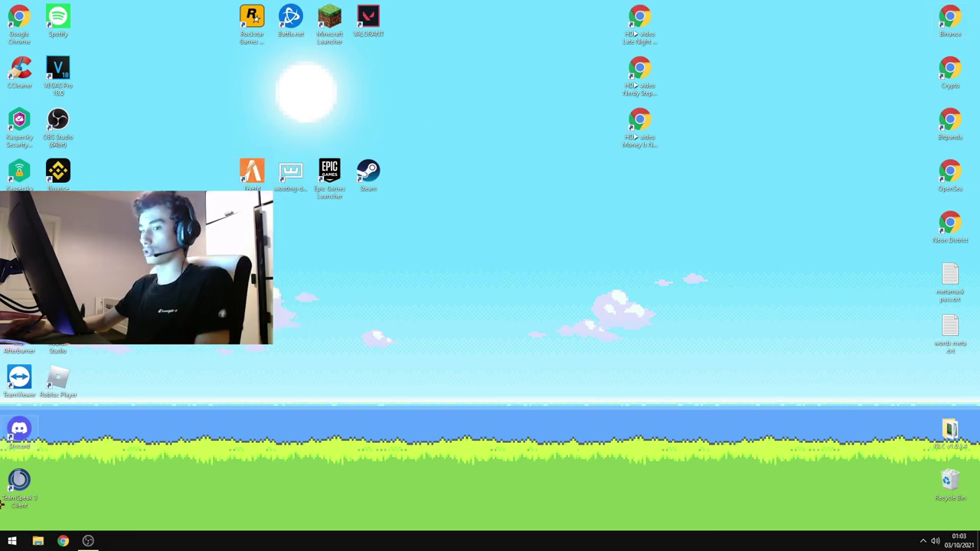
Open the Sound Control Panel from the Windows Sound settings, close the Settings window and reposition the Sound dialog
key(super)
text(sound)
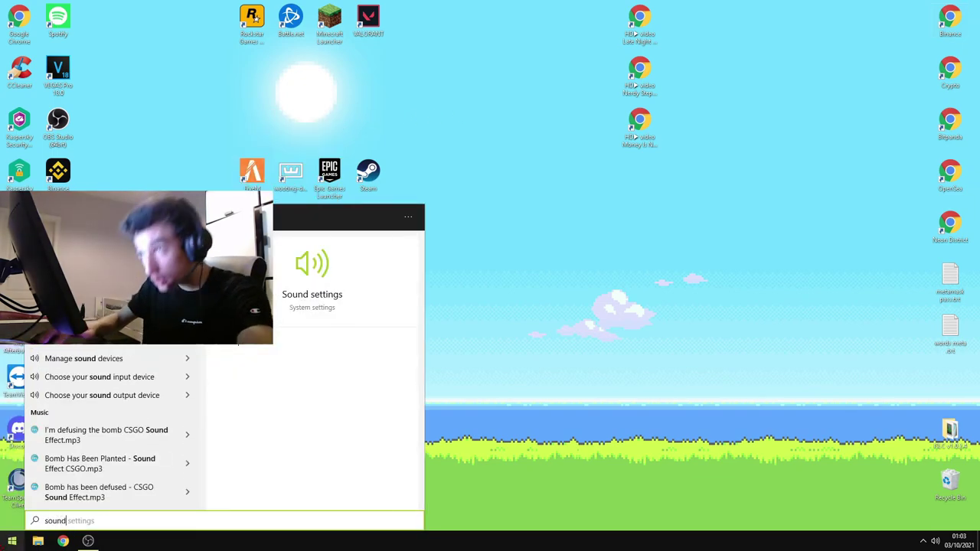
key(Return)
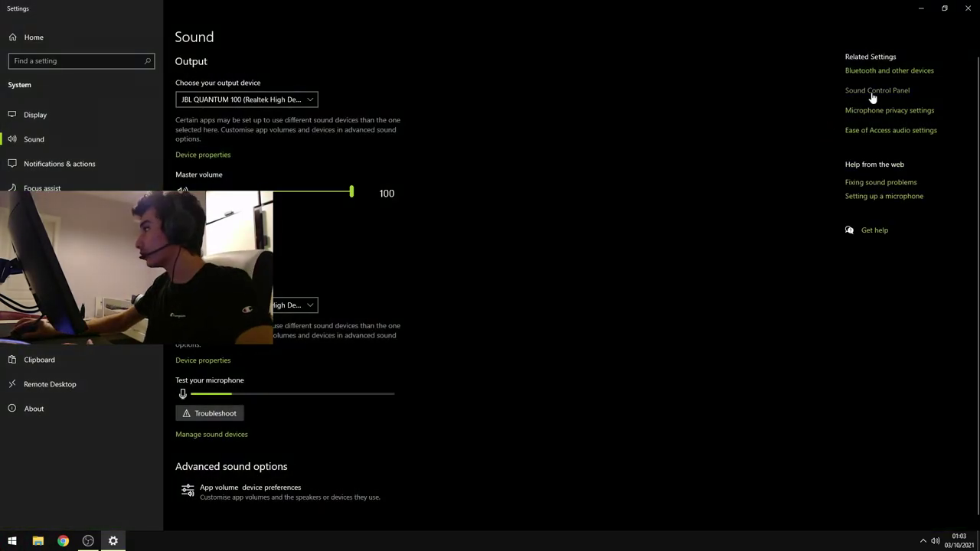
click(967, 8)
drag(197, 128, 396, 143)
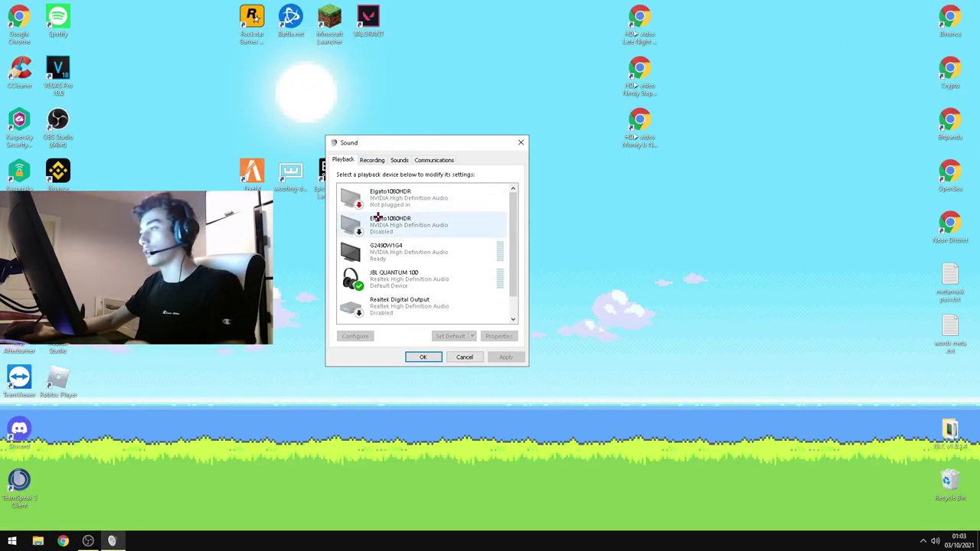
Look through the playback devices and open the properties of the JBL QUANTUM 100 headset
scroll(410, 286, down, 1)
scroll(405, 284, down, 1)
scroll(395, 282, up, 2)
click(386, 281)
right_click(382, 281)
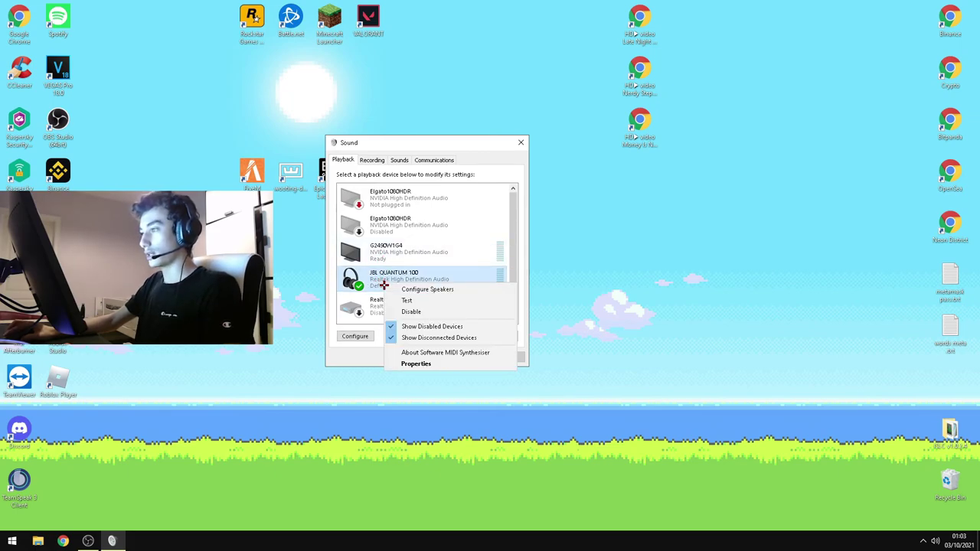
click(414, 365)
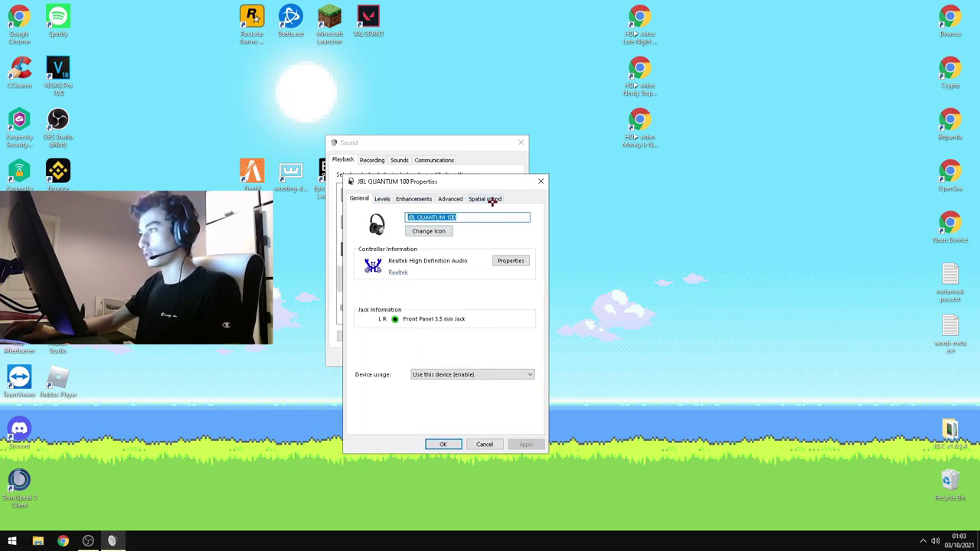
Check the advanced properties of the headset, including the available default sample rates and bit depths
click(452, 197)
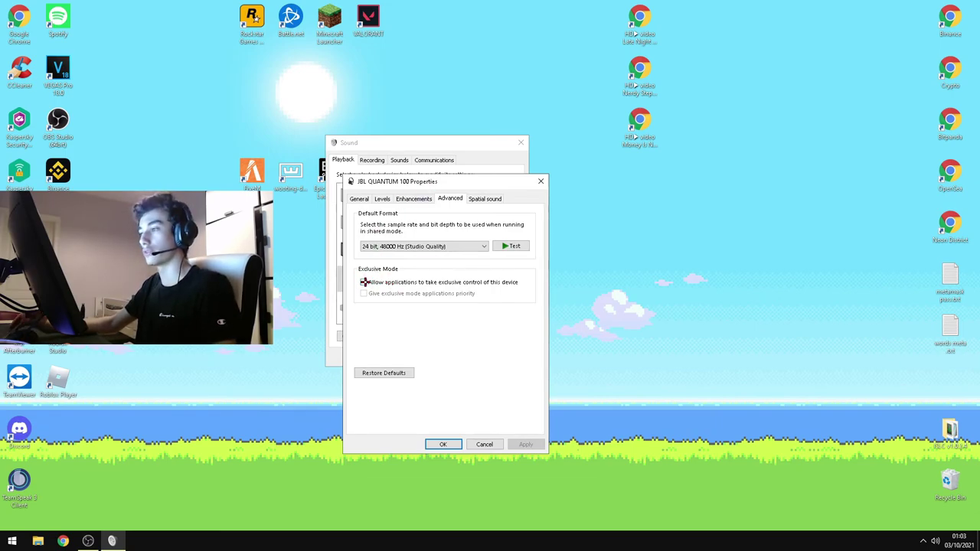
drag(417, 181, 389, 137)
click(372, 200)
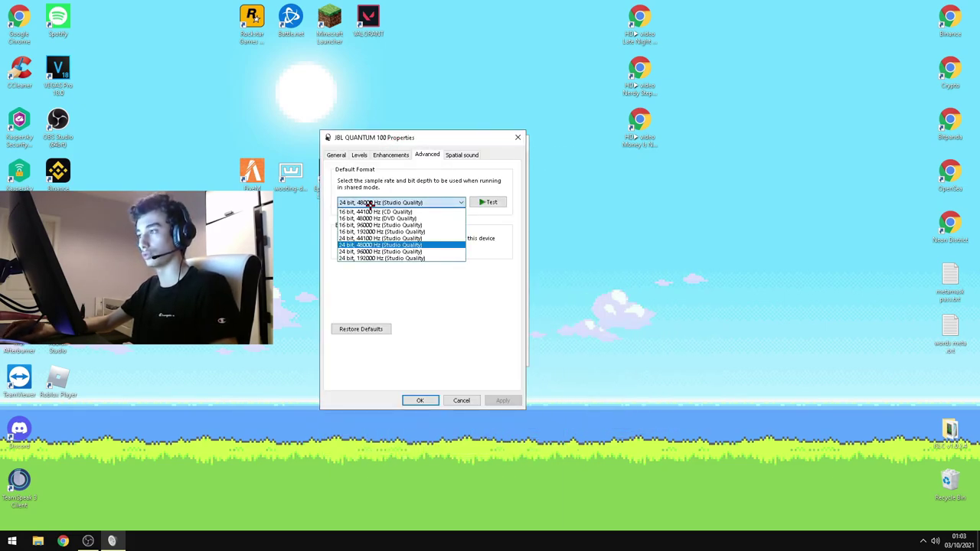
click(369, 203)
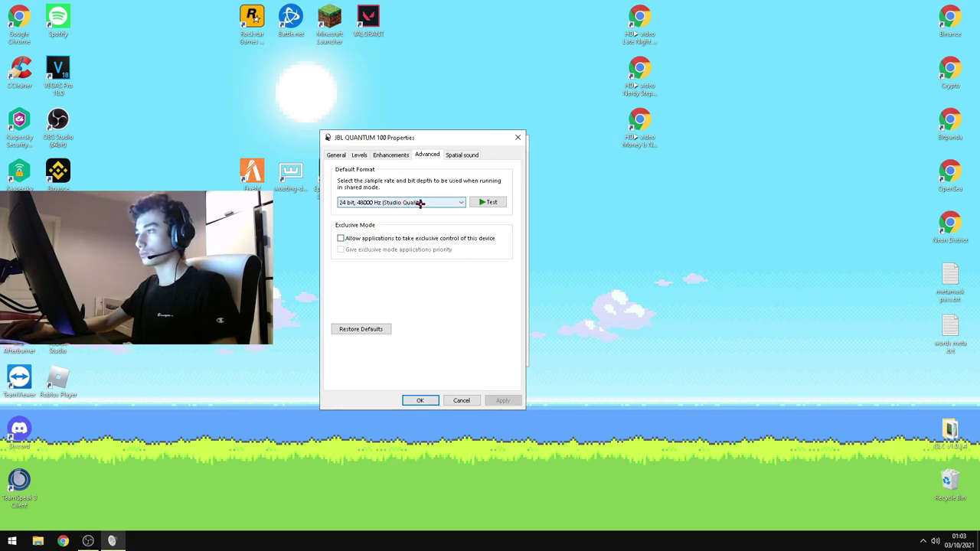
Check the headset's spatial sound format and its sound enhancements
click(464, 155)
click(416, 202)
click(421, 202)
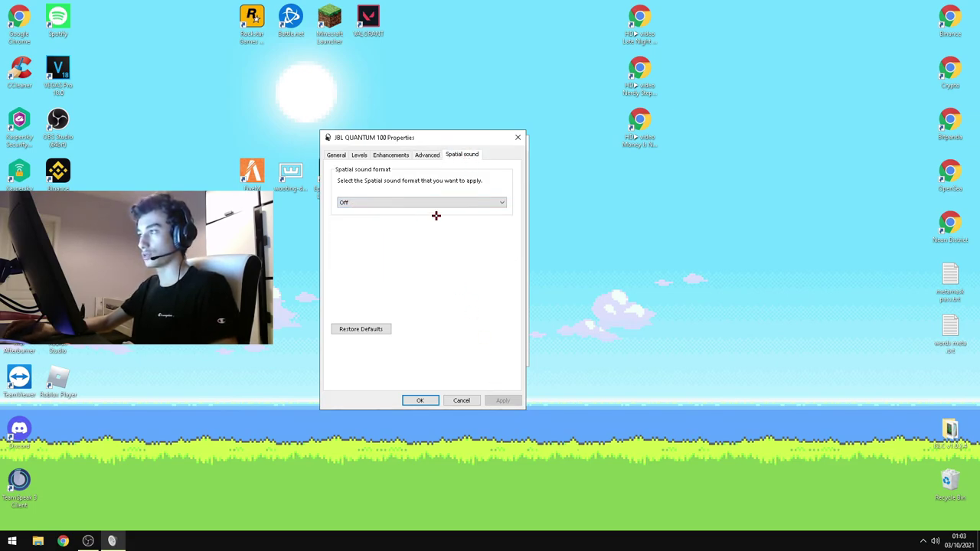
click(397, 155)
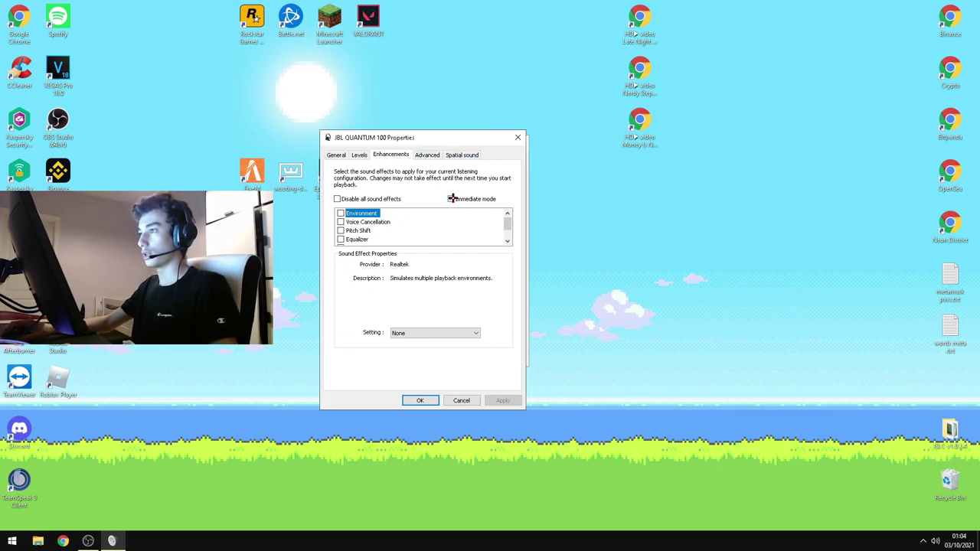
Return to the headset's advanced properties and select 24 bit, 48000 Hz (Studio Quality) as the default format
drag(430, 138, 501, 162)
click(498, 180)
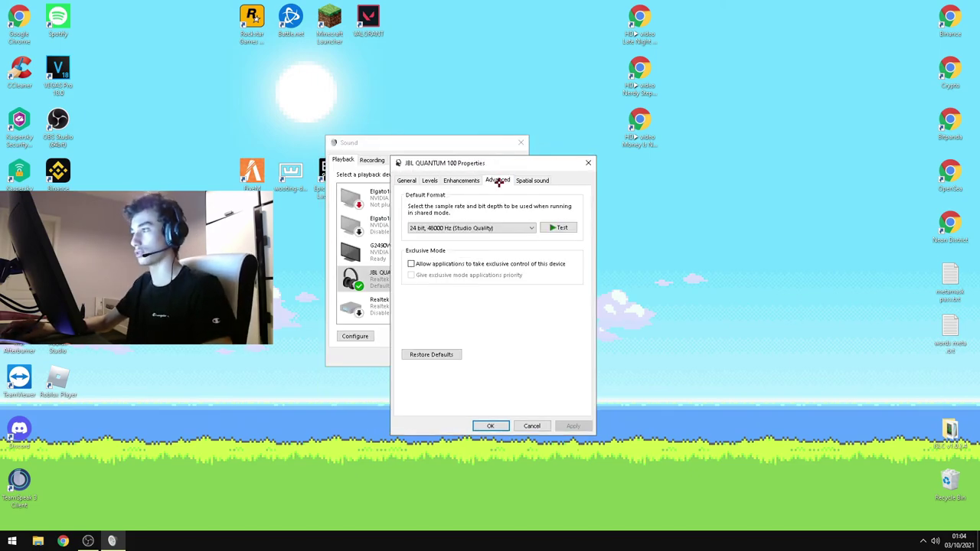
click(533, 228)
click(532, 228)
click(533, 228)
click(533, 228)
drag(476, 162, 402, 144)
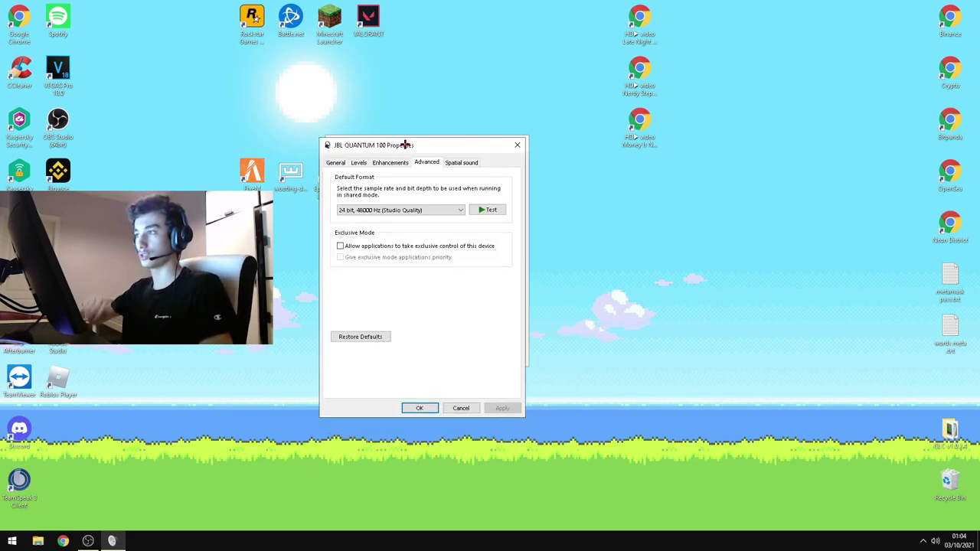
click(378, 212)
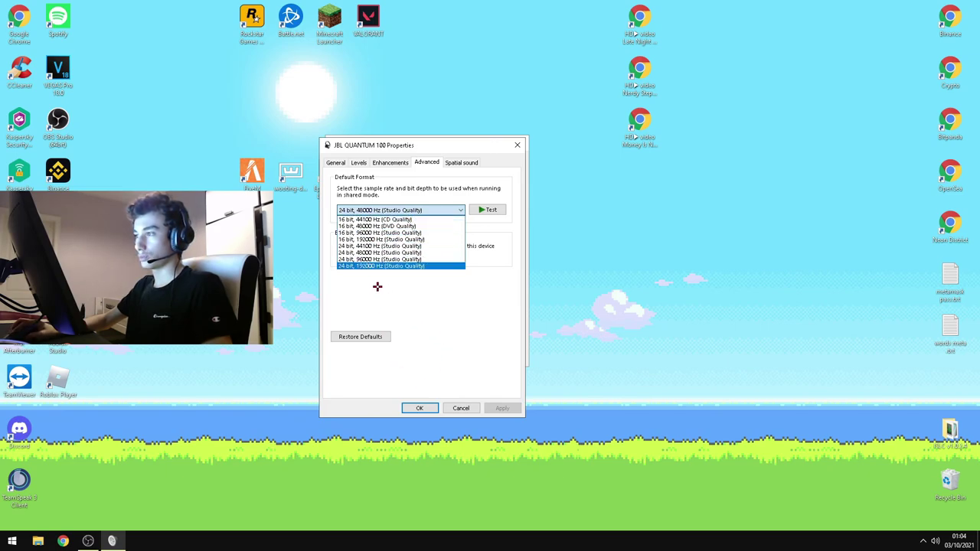
click(377, 253)
click(385, 211)
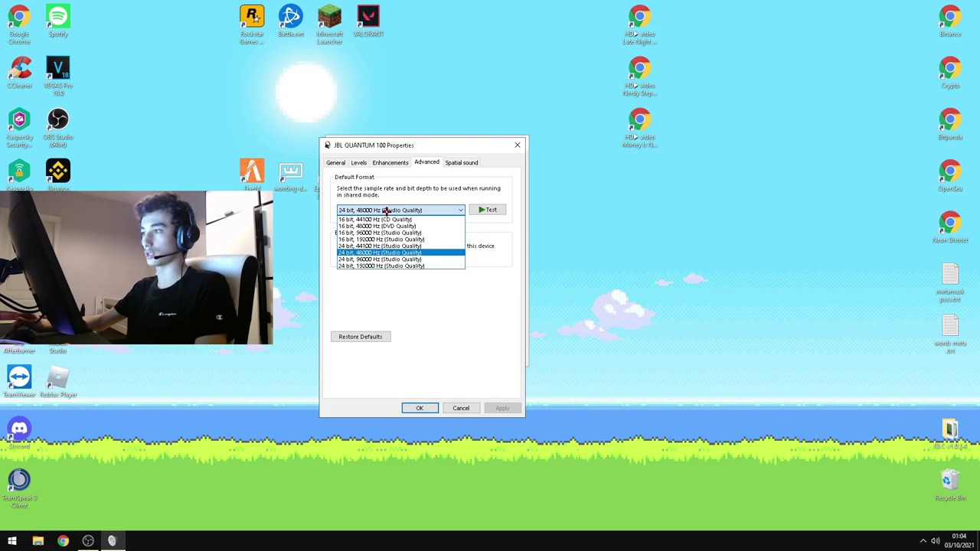
click(362, 252)
Switch the default format to 16 bit, 48000 Hz (DVD Quality), restore 24 bit, 48000 Hz (Studio Quality), and confirm both sound dialogs
click(365, 210)
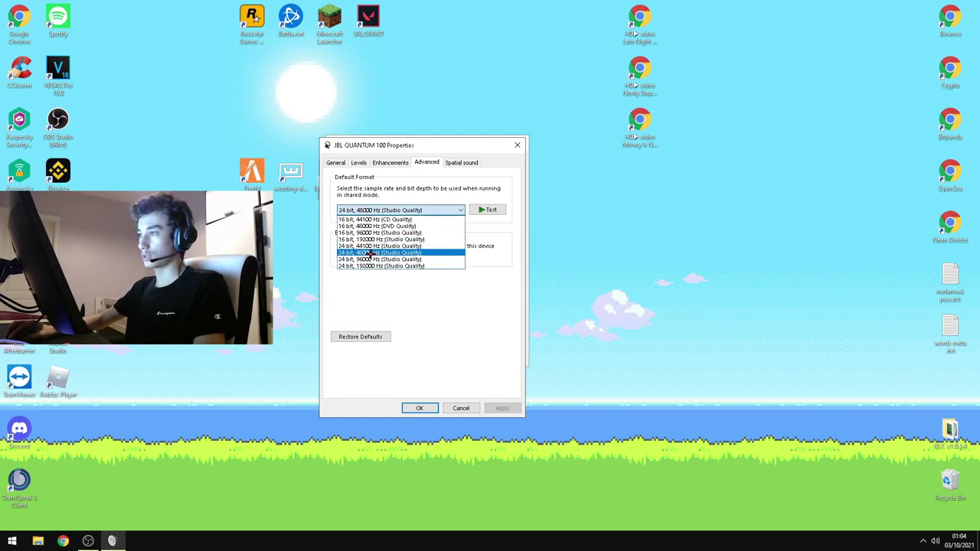
click(364, 225)
click(358, 210)
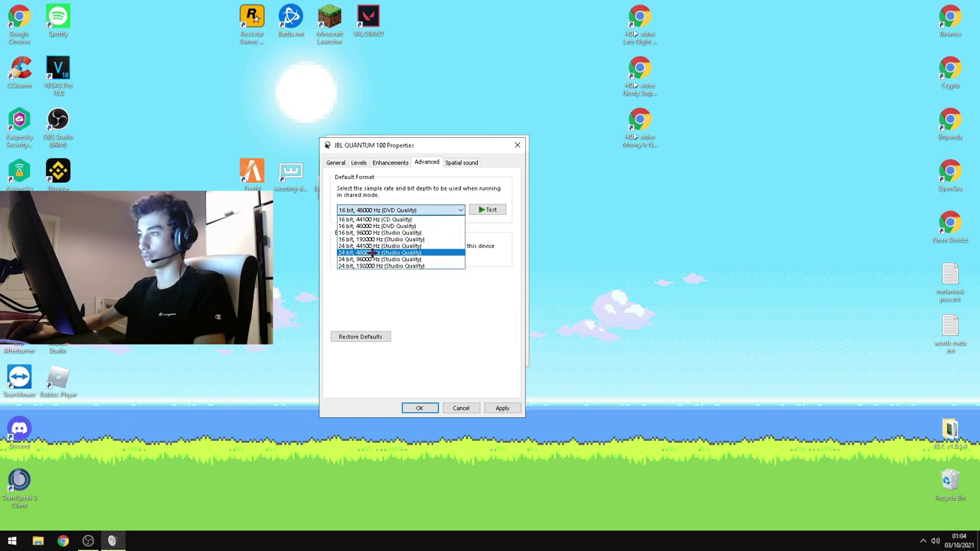
click(372, 253)
click(372, 210)
click(380, 209)
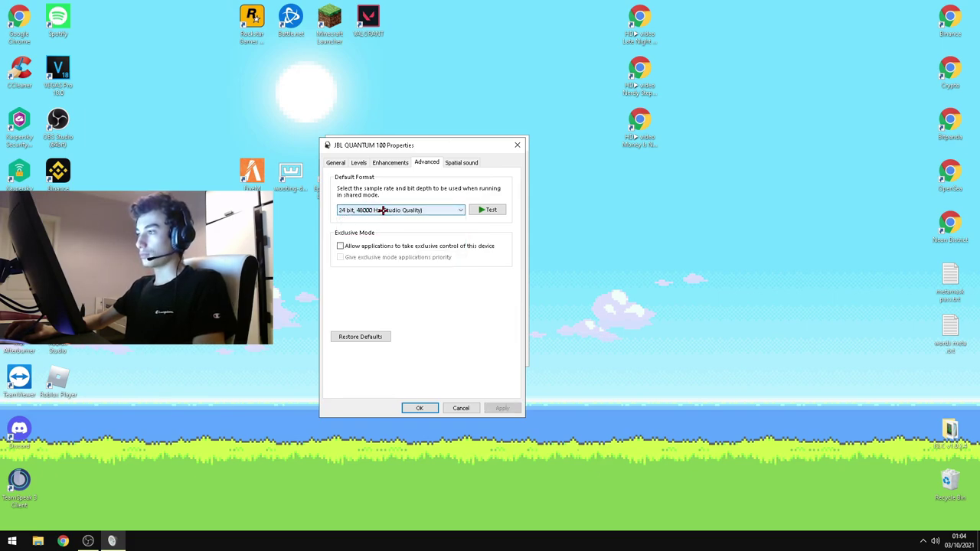
click(408, 408)
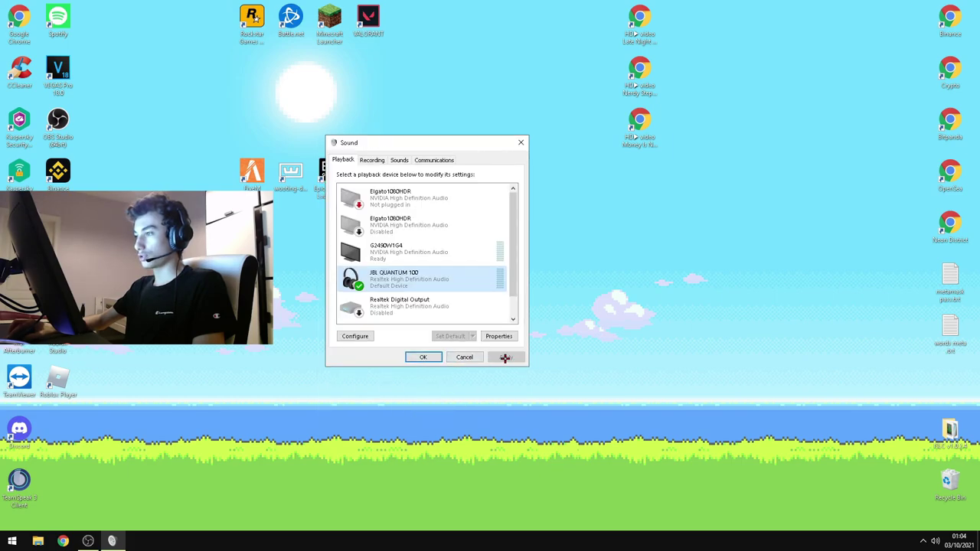
click(425, 356)
click(922, 540)
click(922, 540)
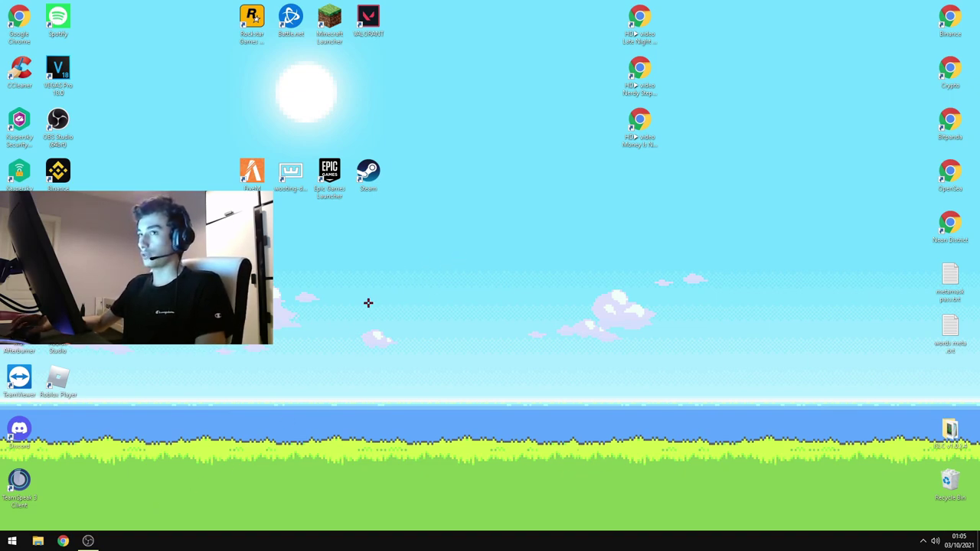
drag(433, 289, 433, 246)
drag(433, 247, 204, 32)
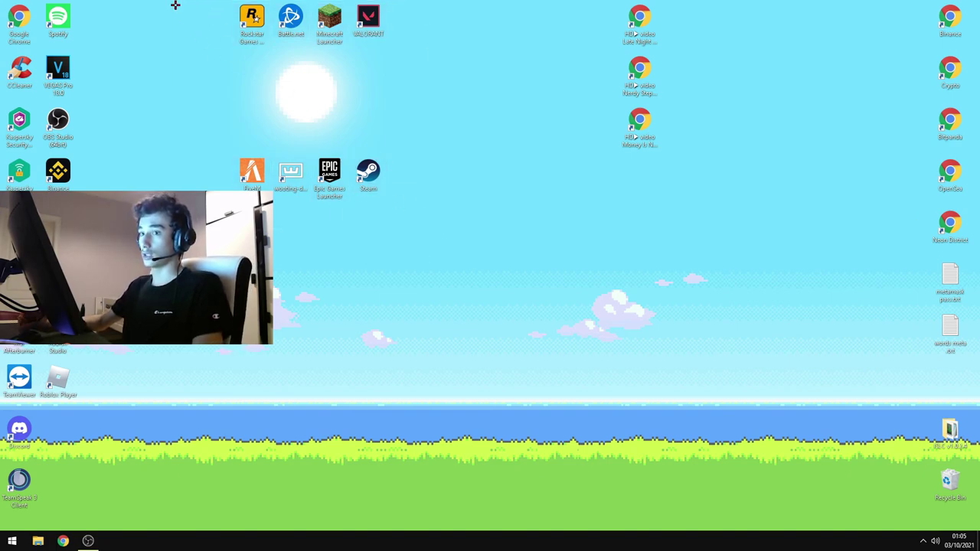
mouse_move(165, 2)
mouse_down()
mouse_move(420, 221)
mouse_move(173, 11)
mouse_up()
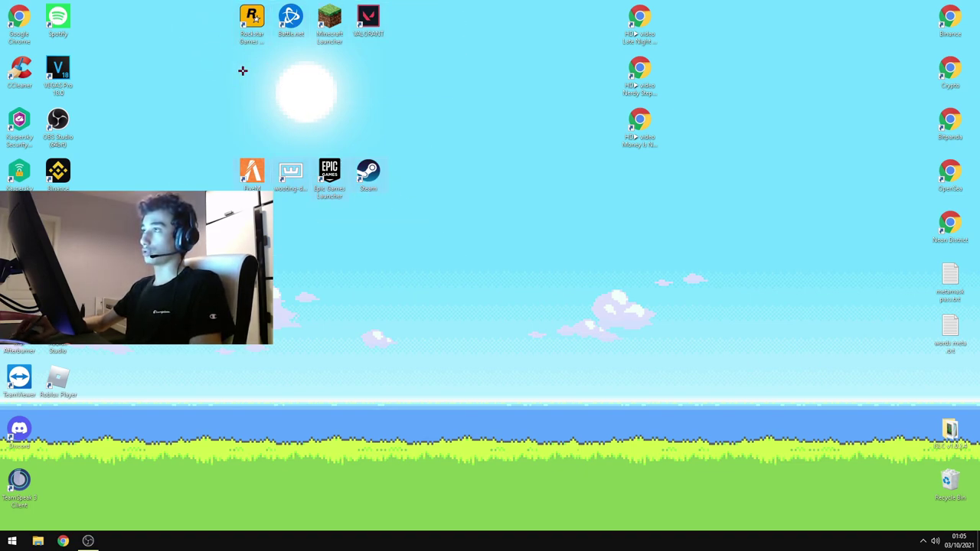